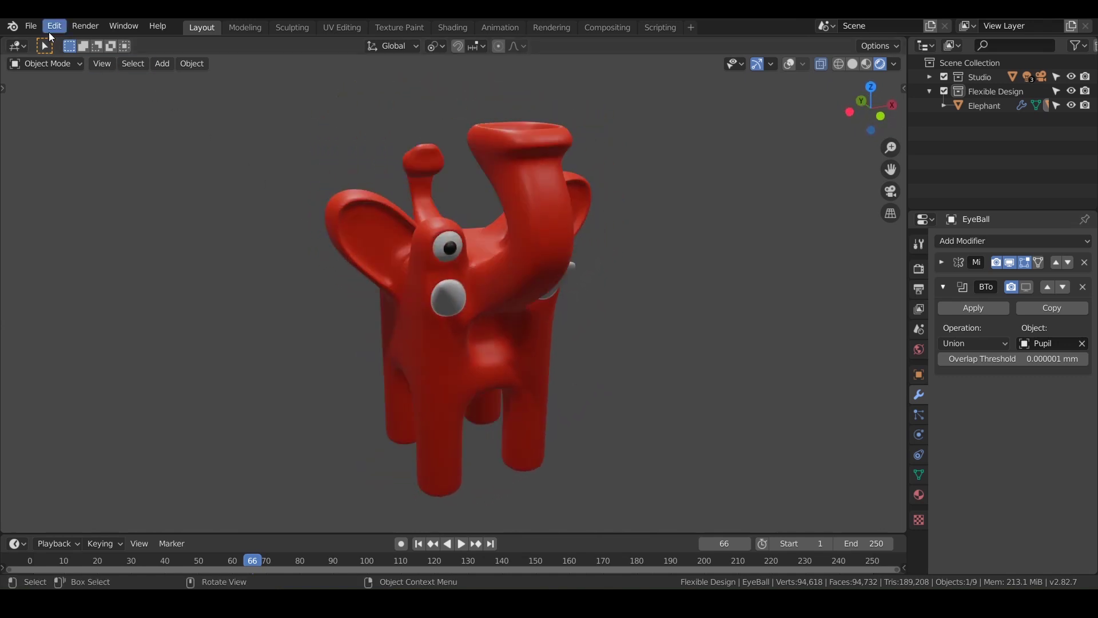
Step: Start a new General file, leaving the elephant scene
{"action": "left_click", "coordinate": [30, 25]}
{"action": "mouse_move", "coordinate": [42, 42]}
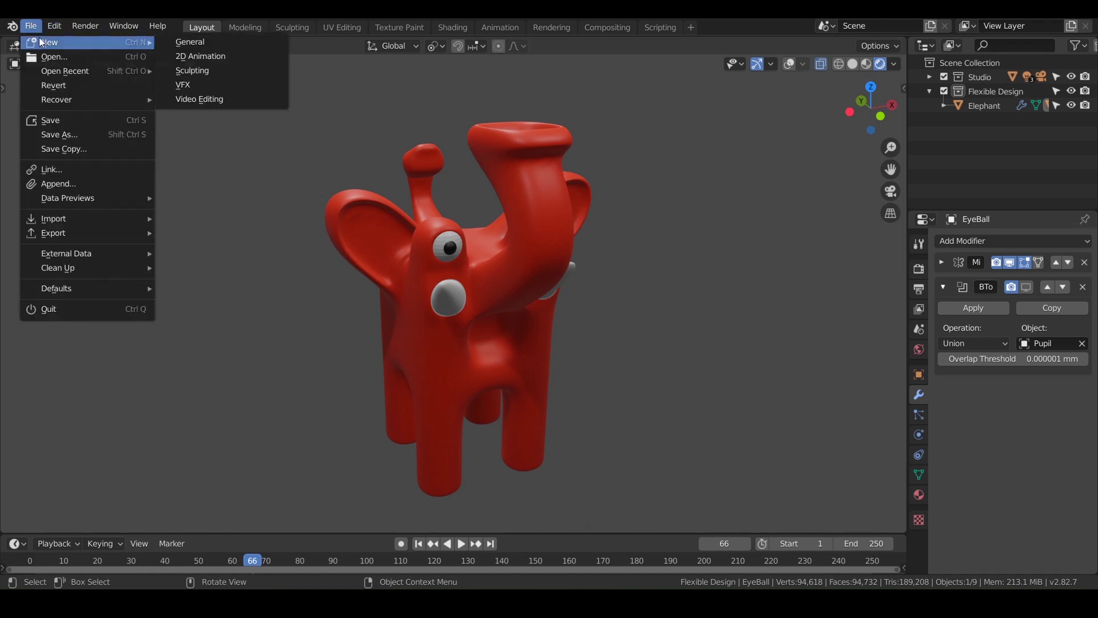
{"action": "left_click", "coordinate": [197, 42]}
{"action": "left_click", "coordinate": [513, 320]}
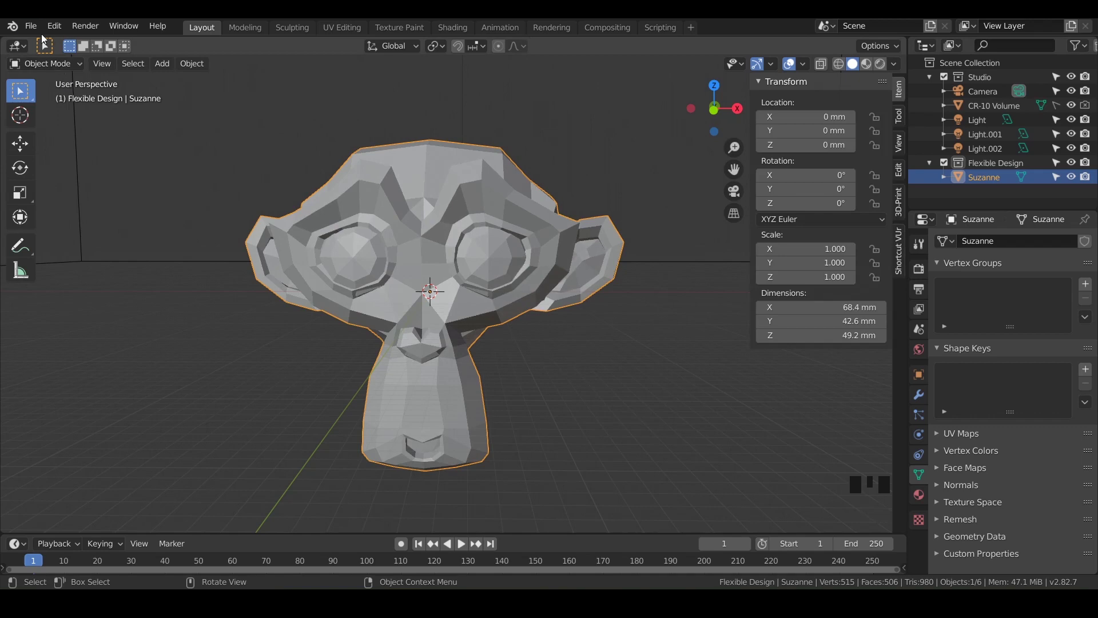
Step: Save the new file as Box_Animation in the Blender folder
{"action": "left_click", "coordinate": [30, 27]}
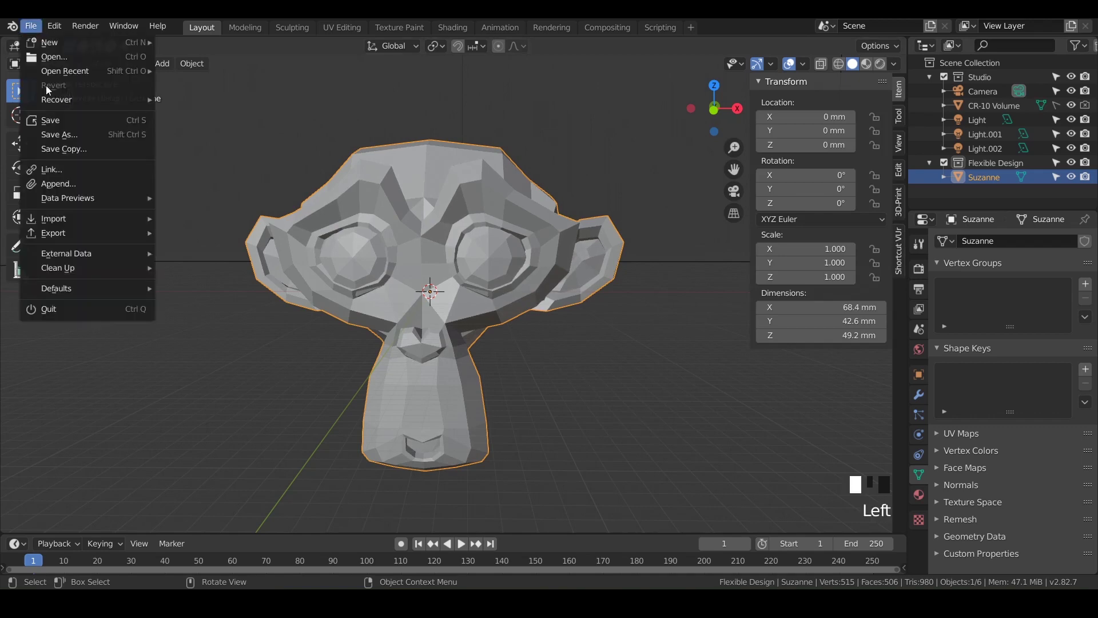
{"action": "left_click", "coordinate": [58, 136]}
{"action": "double_click", "coordinate": [414, 207]}
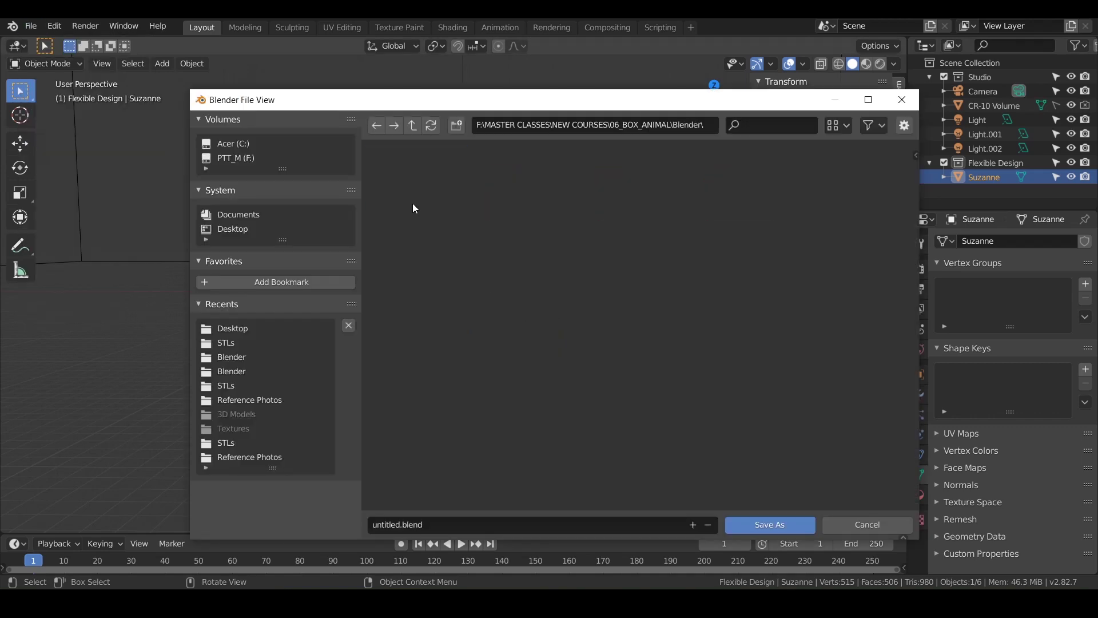
{"action": "left_click", "coordinate": [472, 526]}
{"action": "type", "text": "Box_Animation"}
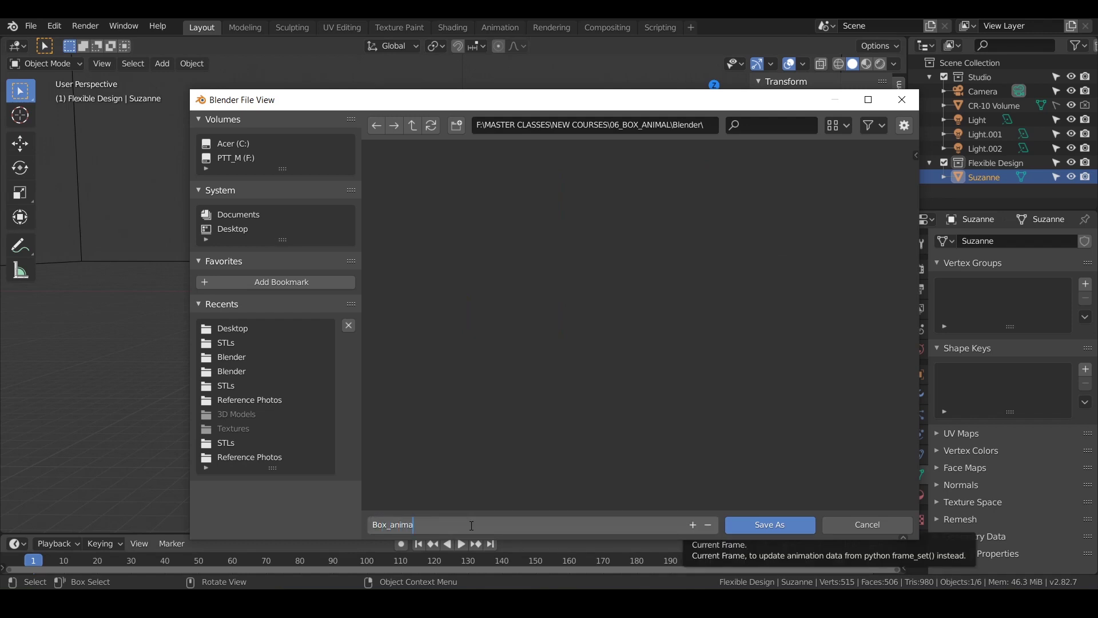
{"action": "left_click", "coordinate": [749, 523]}
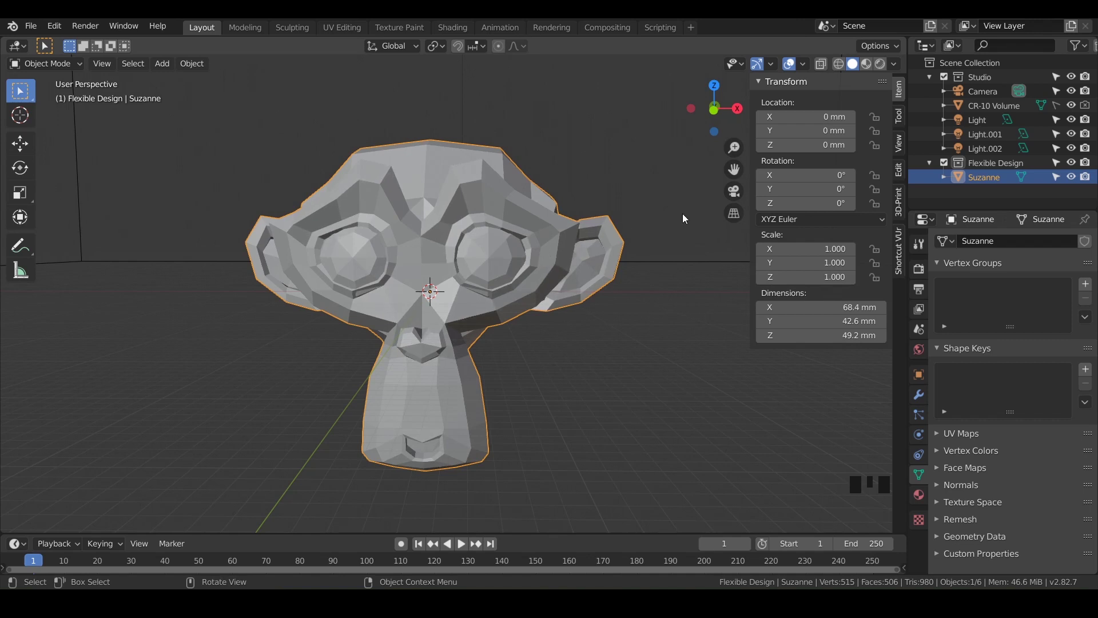
Step: Collapse the Studio collection in the Outliner and delete the Suzanne monkey head
{"action": "left_click", "coordinate": [928, 76]}
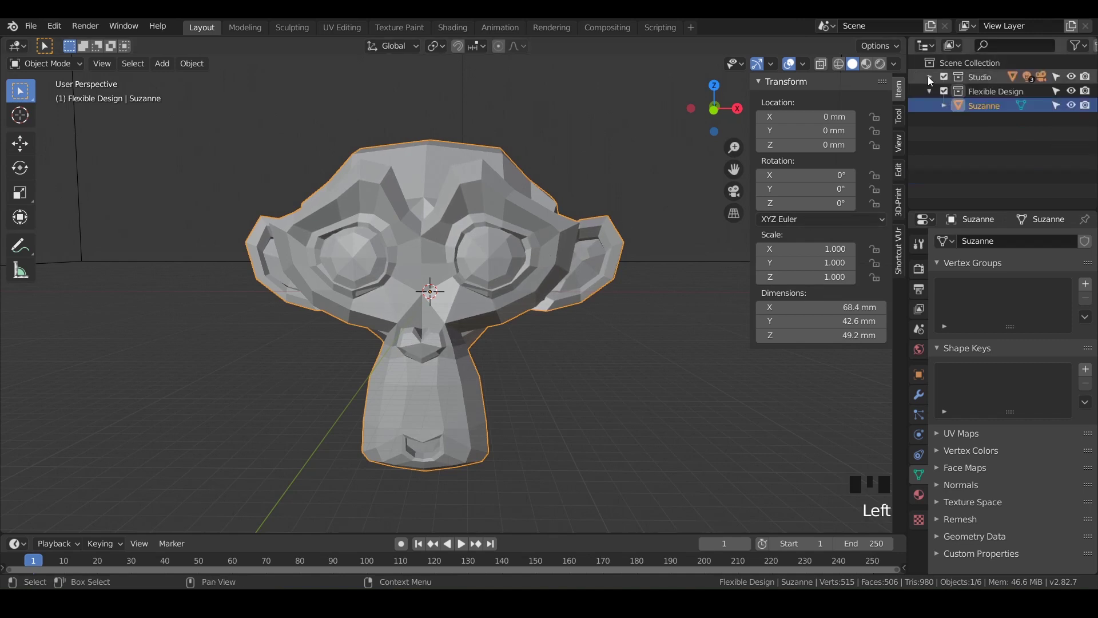
{"action": "left_click", "coordinate": [407, 279]}
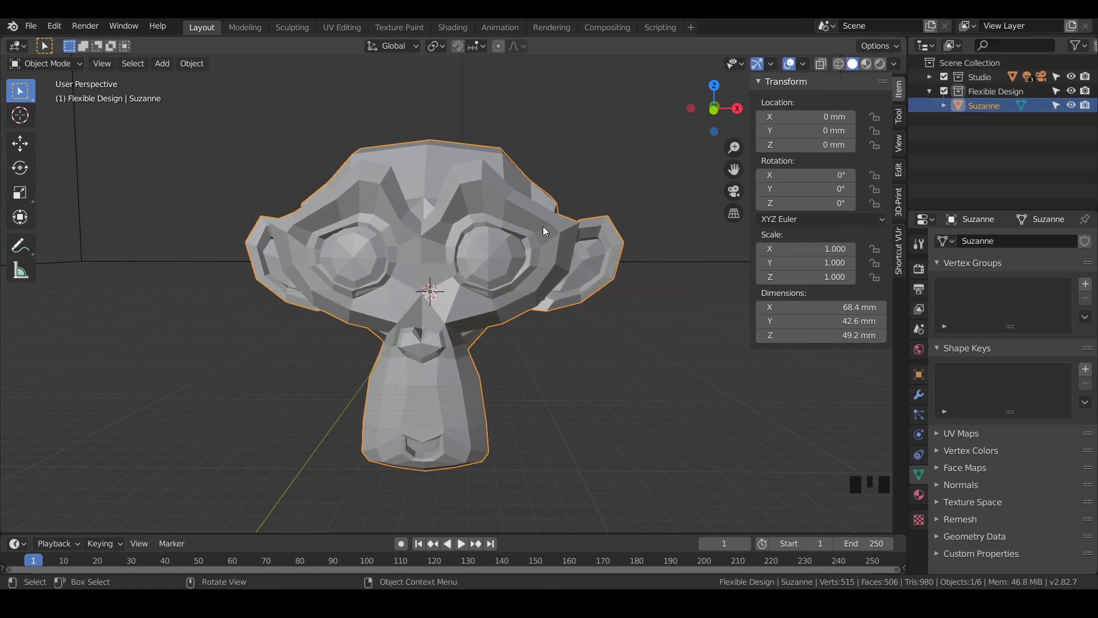
{"action": "left_click", "coordinate": [476, 259]}
{"action": "key", "text": "x"}
{"action": "left_click", "coordinate": [473, 260]}
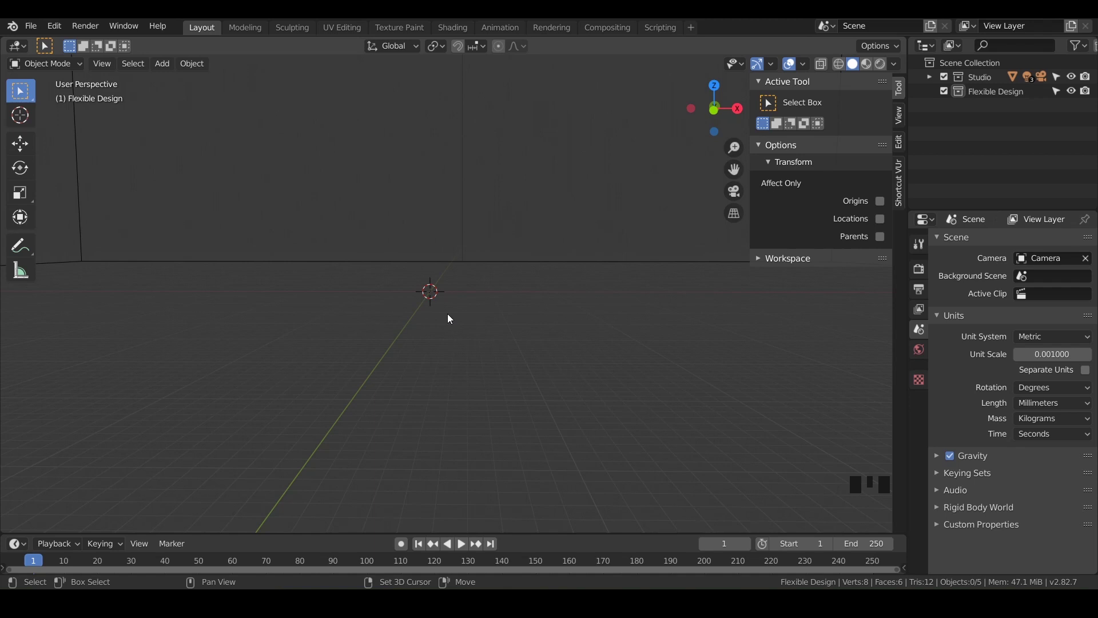
Step: Add a cube mesh with Size 25 mm at the origin and frame it in the view
{"action": "key", "text": "shift+a"}
{"action": "mouse_move", "coordinate": [448, 315]}
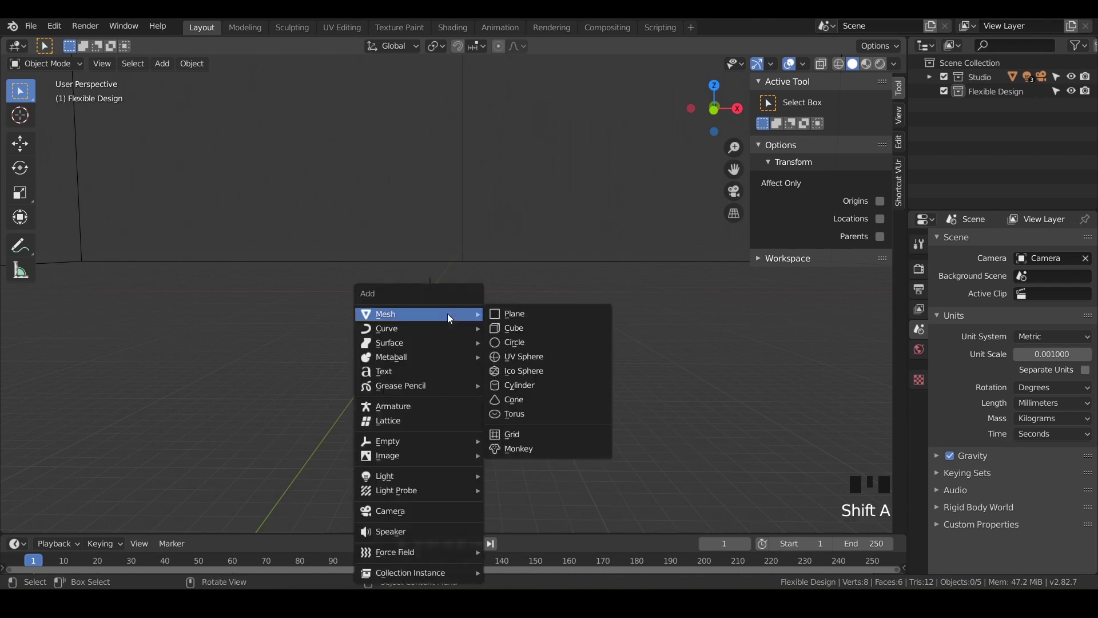
{"action": "left_click", "coordinate": [514, 332]}
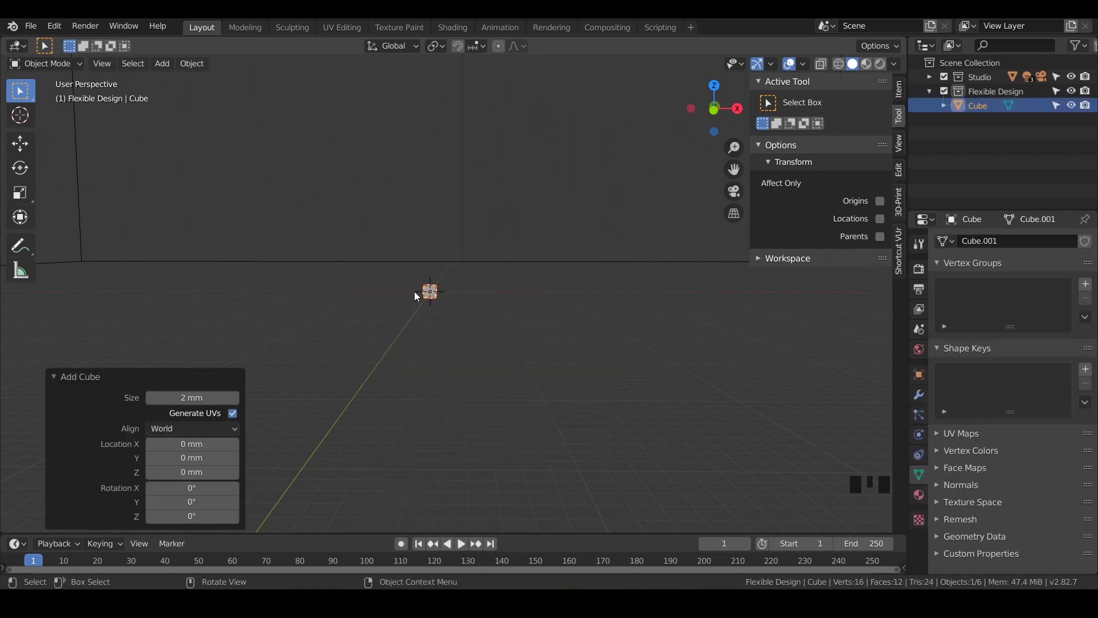
{"action": "left_click", "coordinate": [180, 397]}
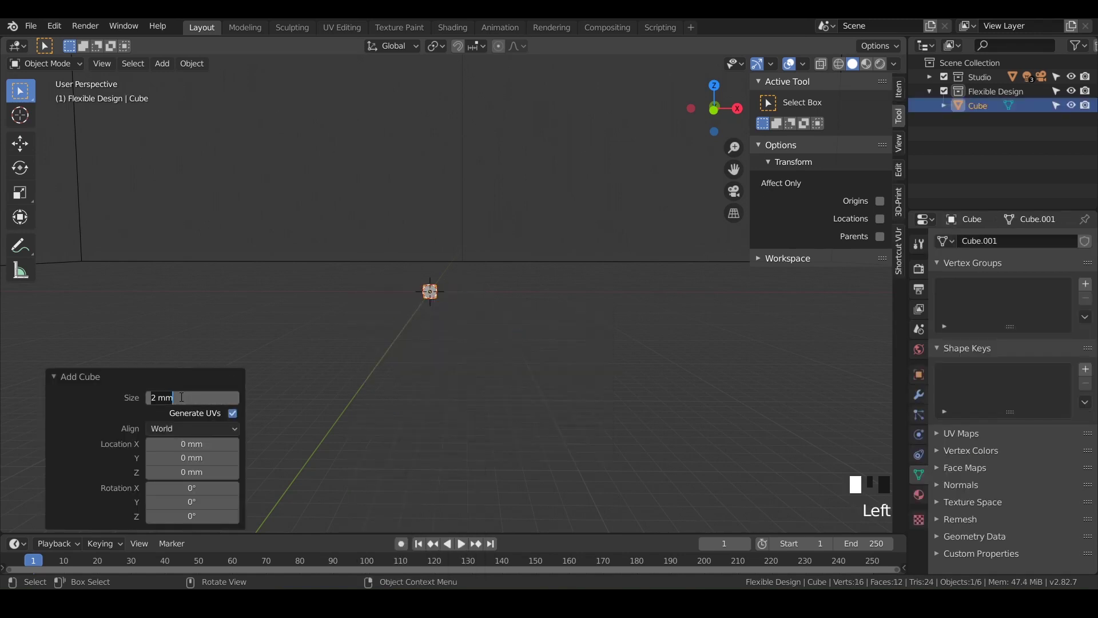
{"action": "type", "text": "25"}
{"action": "key", "text": "Return"}
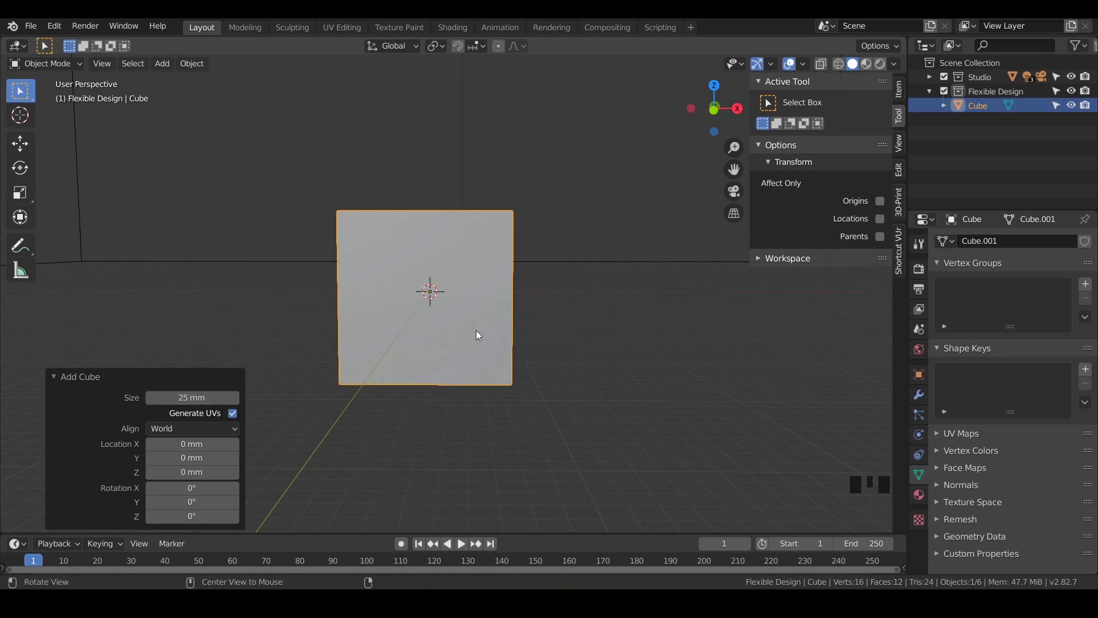
{"action": "middle_click_drag", "start_coordinate": [476, 334], "coordinate": [446, 342]}
{"action": "key", "text": "KP_Decimal"}
{"action": "mouse_move", "coordinate": [483, 311]}
{"action": "middle_mouse_down", "text": "shift"}
{"action": "mouse_move", "coordinate": [441, 301]}
{"action": "mouse_move", "coordinate": [482, 298]}
{"action": "middle_mouse_up", "text": "shift"}
{"action": "left_click", "coordinate": [482, 298]}
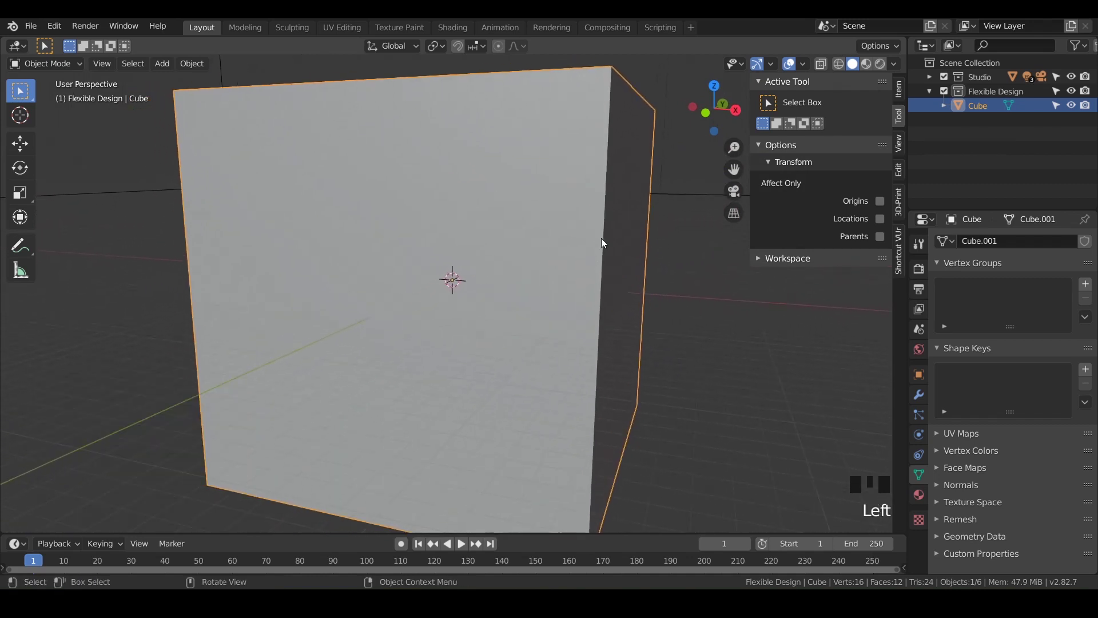
Step: Rename the cube to Elephant in the Outliner and open its Modifier Properties list
{"action": "double_click", "coordinate": [982, 107]}
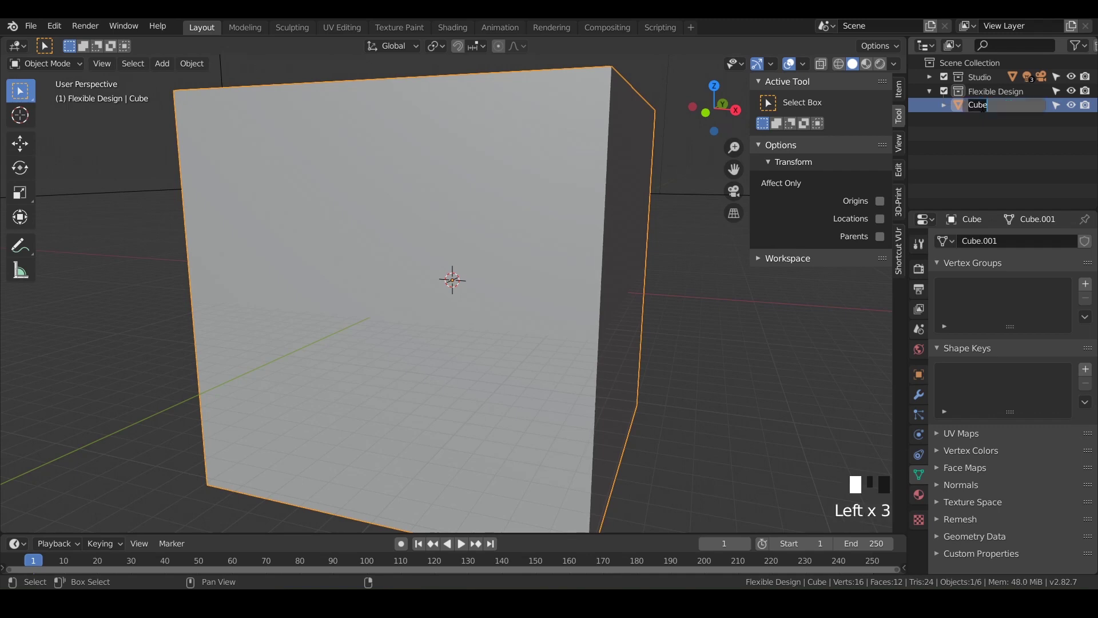
{"action": "type", "text": "Elephant"}
{"action": "key", "text": "Return"}
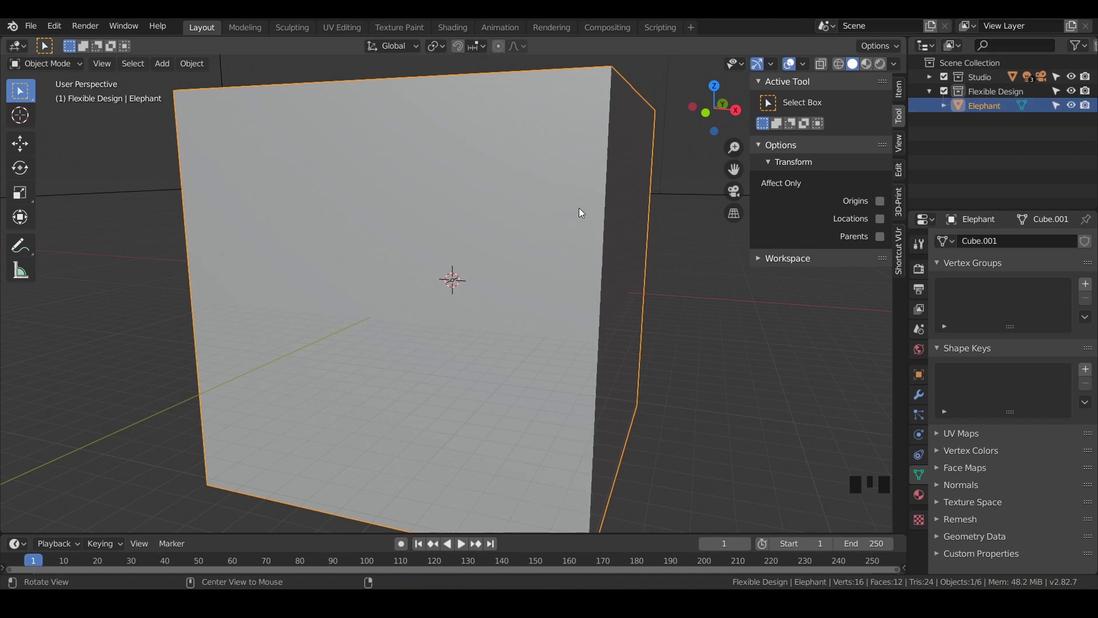
{"action": "mouse_move", "coordinate": [579, 212]}
{"action": "middle_mouse_down"}
{"action": "mouse_move", "coordinate": [573, 226]}
{"action": "mouse_move", "coordinate": [574, 194]}
{"action": "mouse_move", "coordinate": [586, 200]}
{"action": "middle_mouse_up"}
{"action": "scroll", "coordinate": [574, 223], "scroll_direction": "down", "scroll_amount": 2}
{"action": "left_click", "coordinate": [919, 395]}
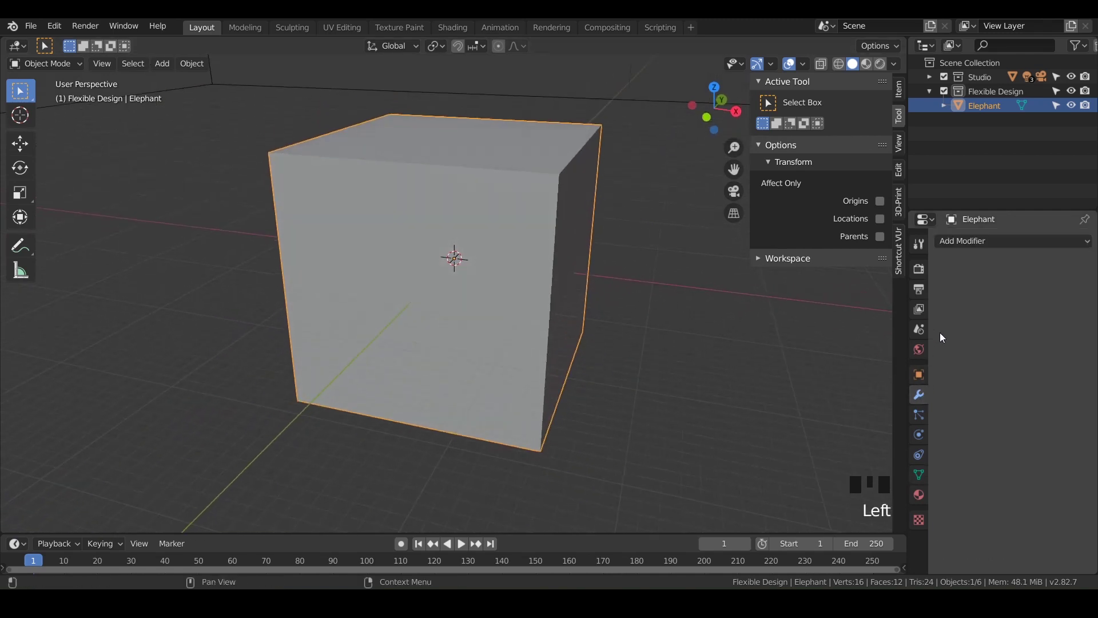
{"action": "left_click", "coordinate": [981, 240]}
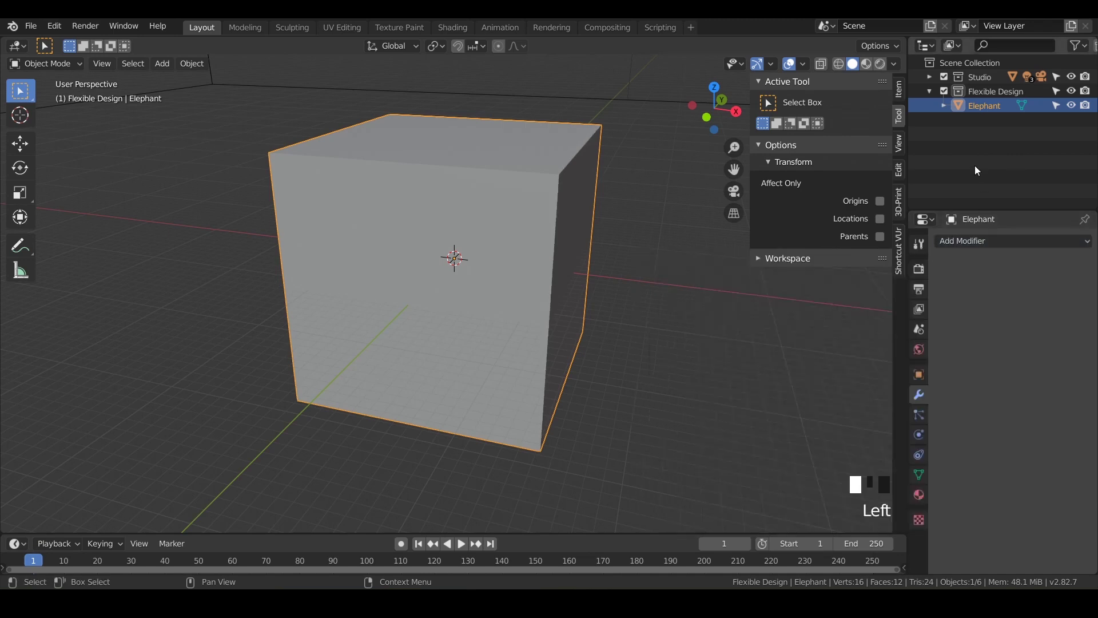
Step: Add a level-3 Subdivision Surface modifier with Ctrl+3, then enter Edit Mode
{"action": "left_click", "coordinate": [979, 108]}
{"action": "left_click", "coordinate": [472, 304]}
{"action": "key", "text": "ctrl+3"}
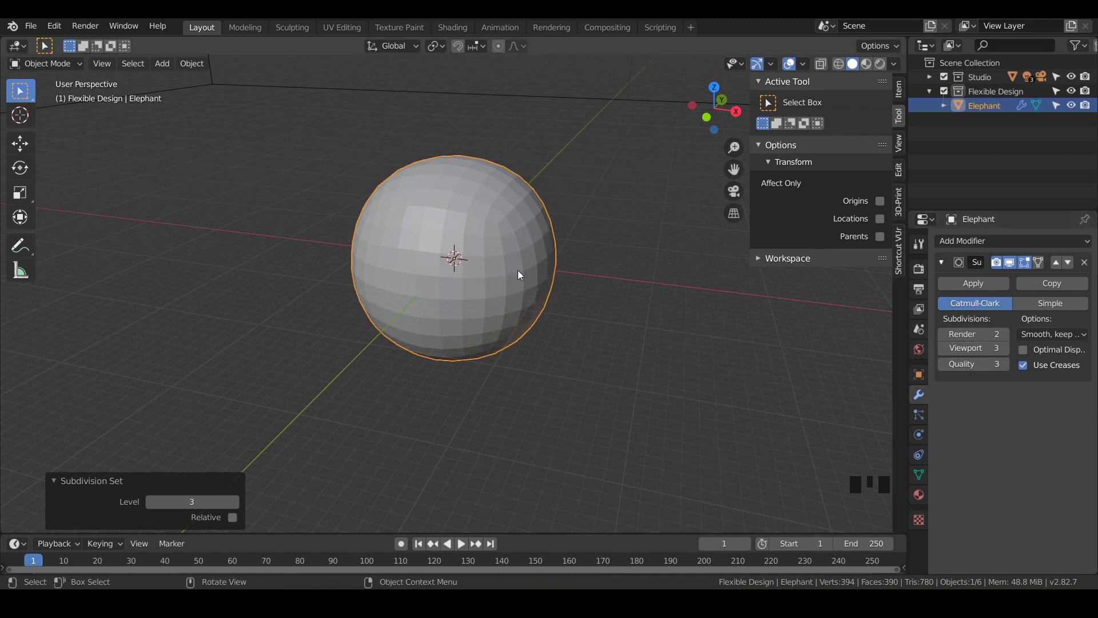
{"action": "key", "text": "Tab"}
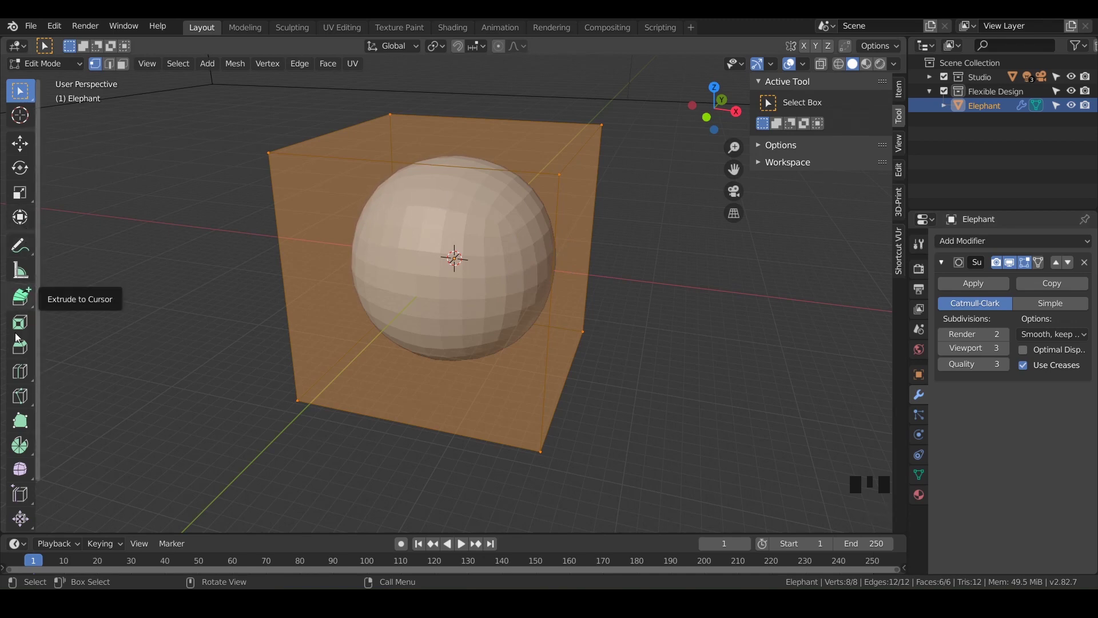
Step: With the Loop Cut tool, add a vertical edge loop around the cube using 2 cuts
{"action": "key", "text": "t"}
{"action": "key", "text": "t"}
{"action": "key", "text": "t"}
{"action": "key", "text": "t"}
{"action": "key", "text": "t"}
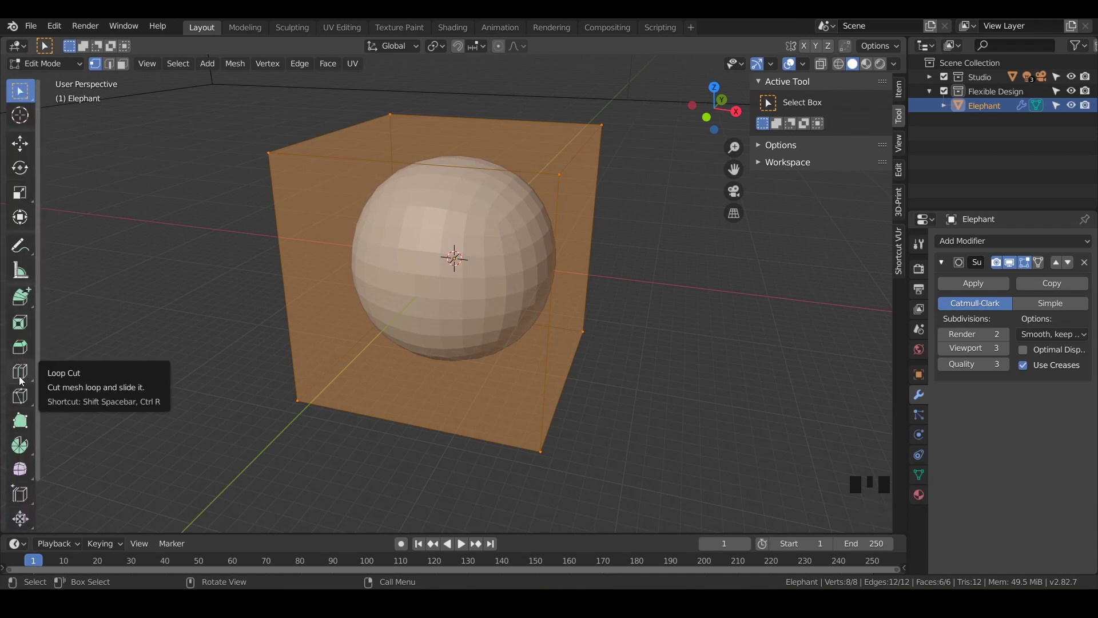
{"action": "scroll", "coordinate": [20, 391], "scroll_direction": "down", "scroll_amount": 5}
{"action": "scroll", "coordinate": [20, 391], "scroll_direction": "up", "scroll_amount": 5}
{"action": "left_click", "coordinate": [22, 373]}
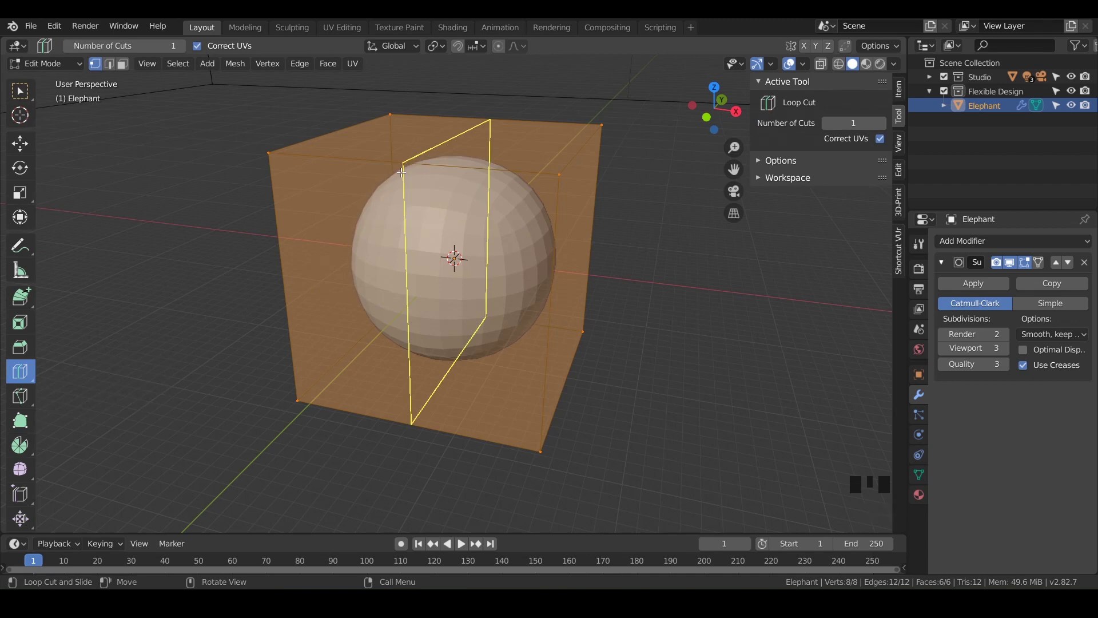
{"action": "left_click", "coordinate": [407, 168]}
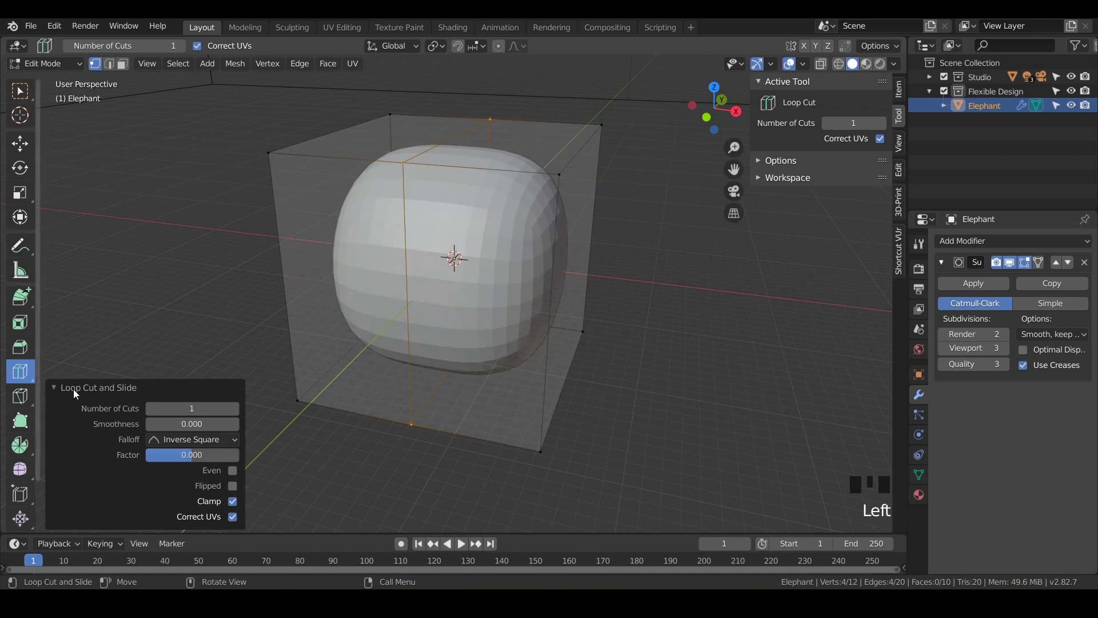
{"action": "left_click", "coordinate": [175, 407]}
{"action": "type", "text": "2"}
{"action": "key", "text": "Return"}
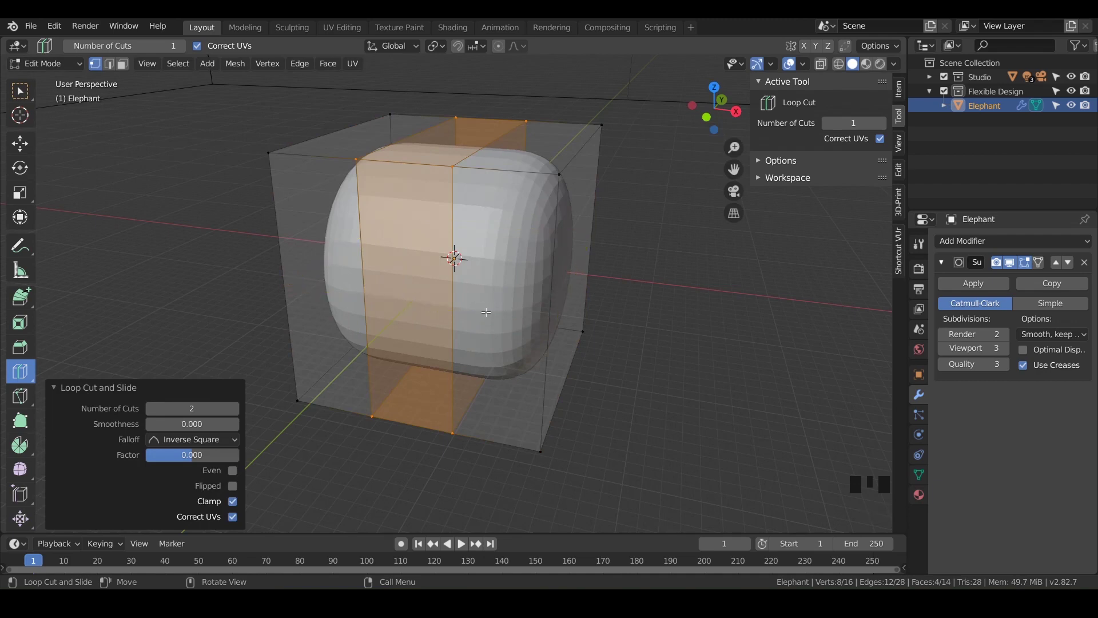
Step: Add a horizontal and a second vertical loop cut, each with 2 cuts
{"action": "left_click", "coordinate": [469, 316]}
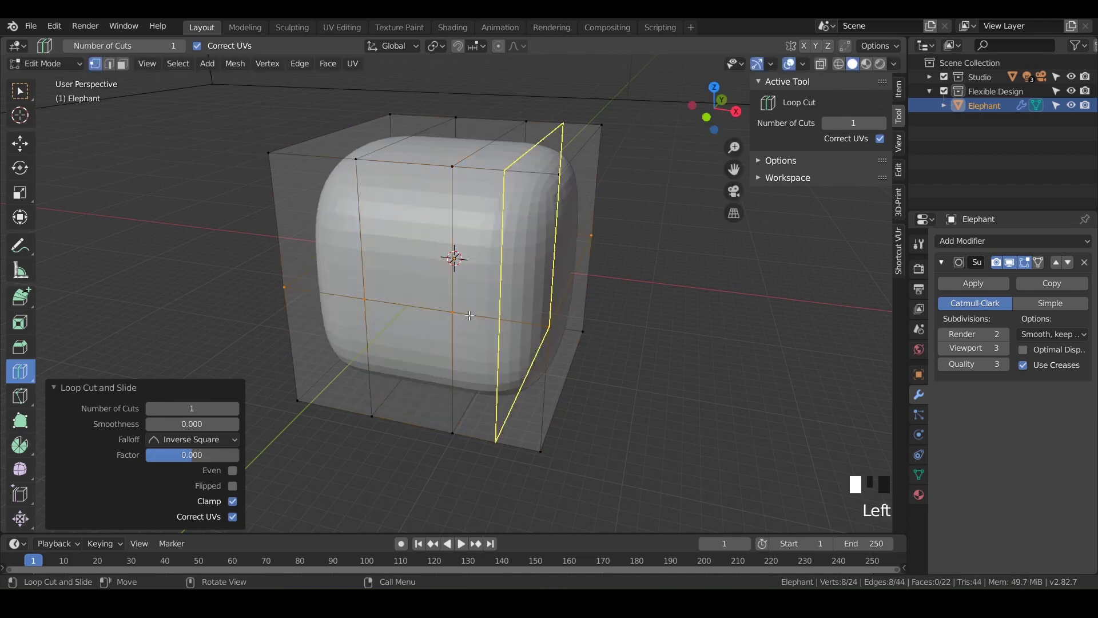
{"action": "left_click", "coordinate": [233, 408]}
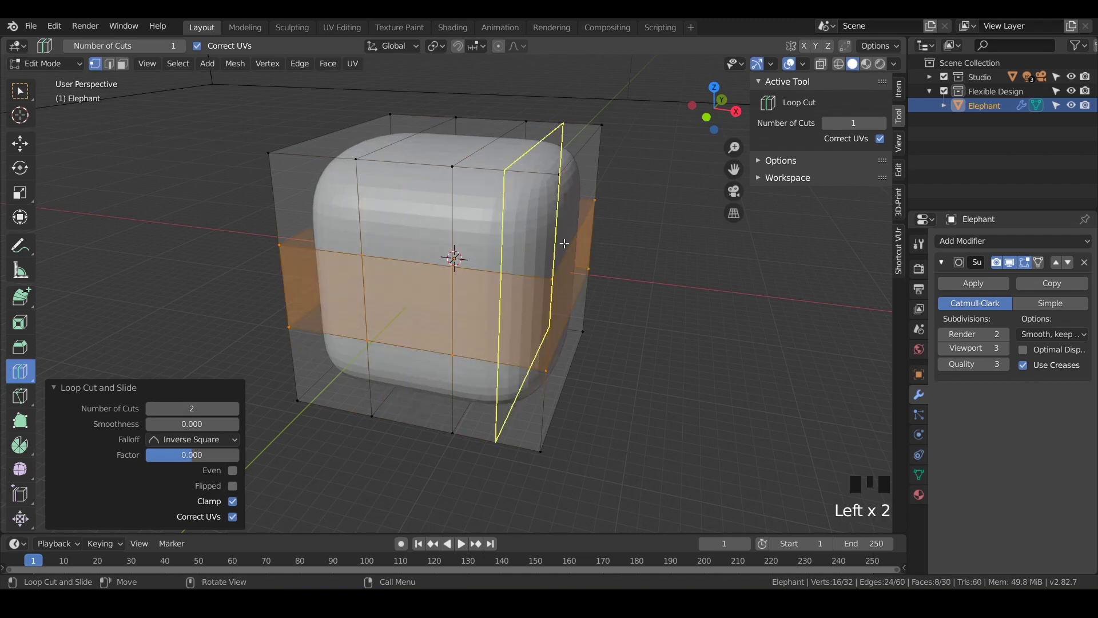
{"action": "middle_click_drag", "start_coordinate": [627, 361], "coordinate": [608, 256]}
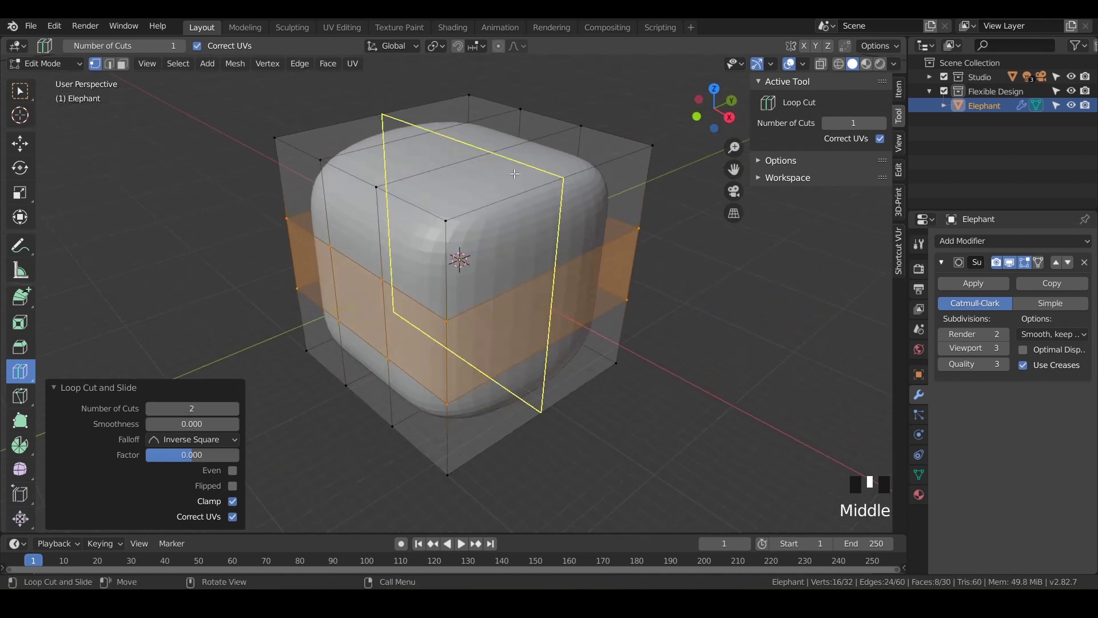
{"action": "left_click", "coordinate": [558, 257]}
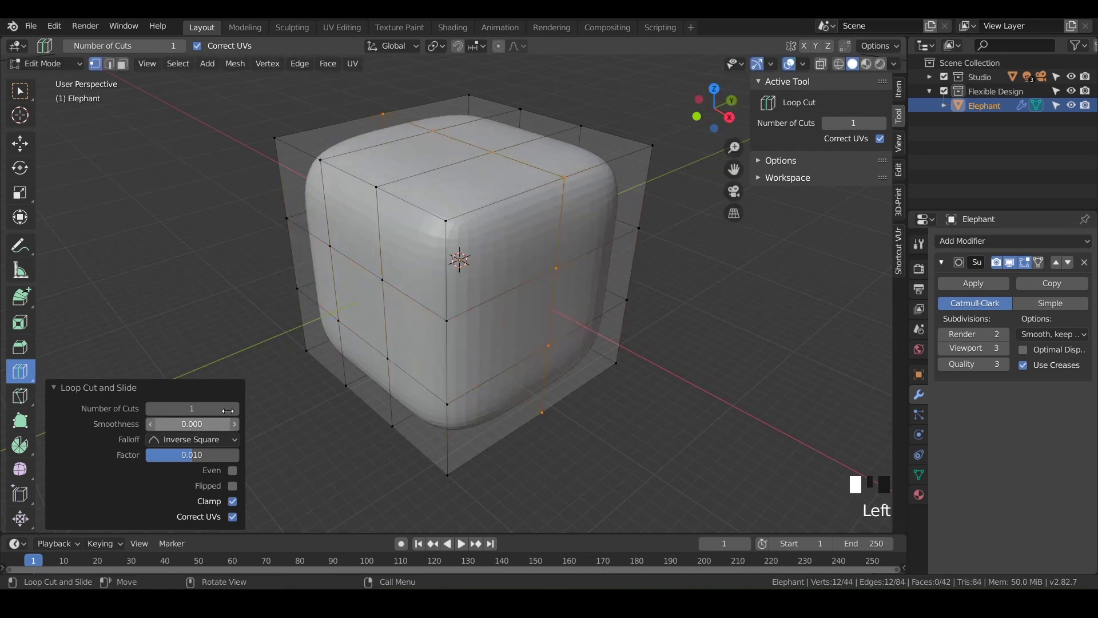
{"action": "left_click", "coordinate": [235, 410]}
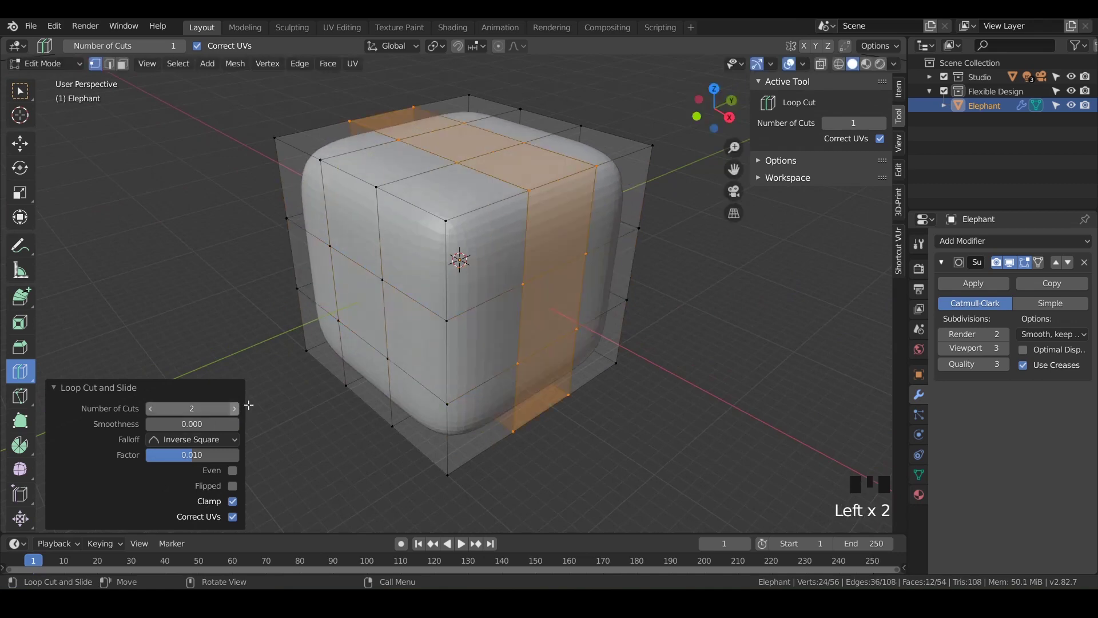
{"action": "left_click", "coordinate": [629, 493]}
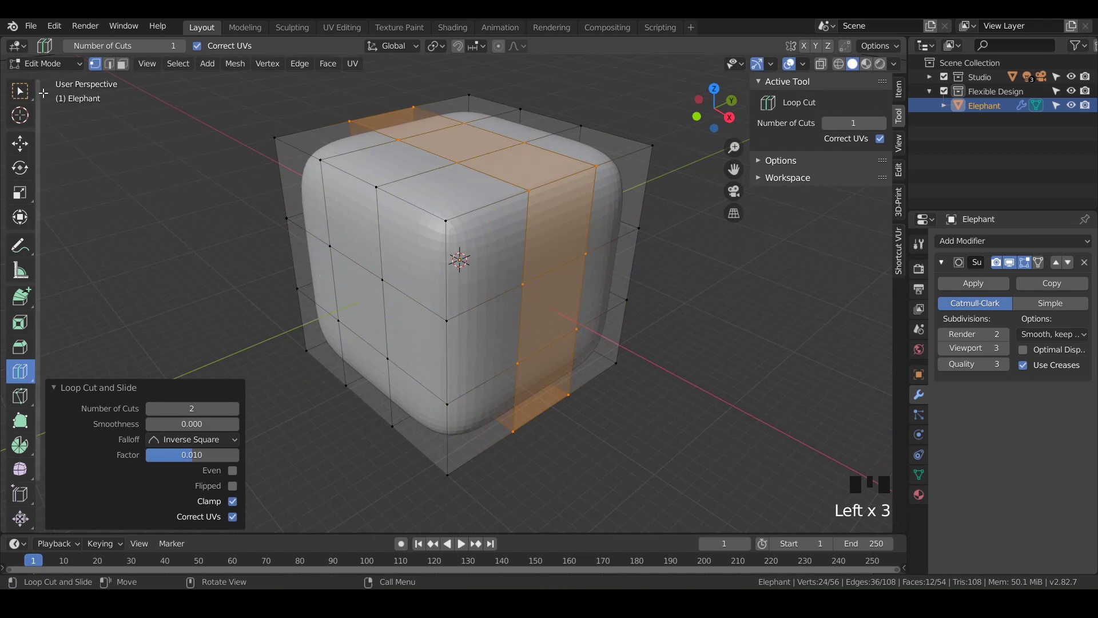
Step: Switch back to box selection and inspect the smoothed rounded box outside Edit Mode, then return
{"action": "left_click", "coordinate": [21, 95]}
{"action": "middle_click_drag", "start_coordinate": [684, 369], "coordinate": [708, 358]}
{"action": "key", "text": "Tab"}
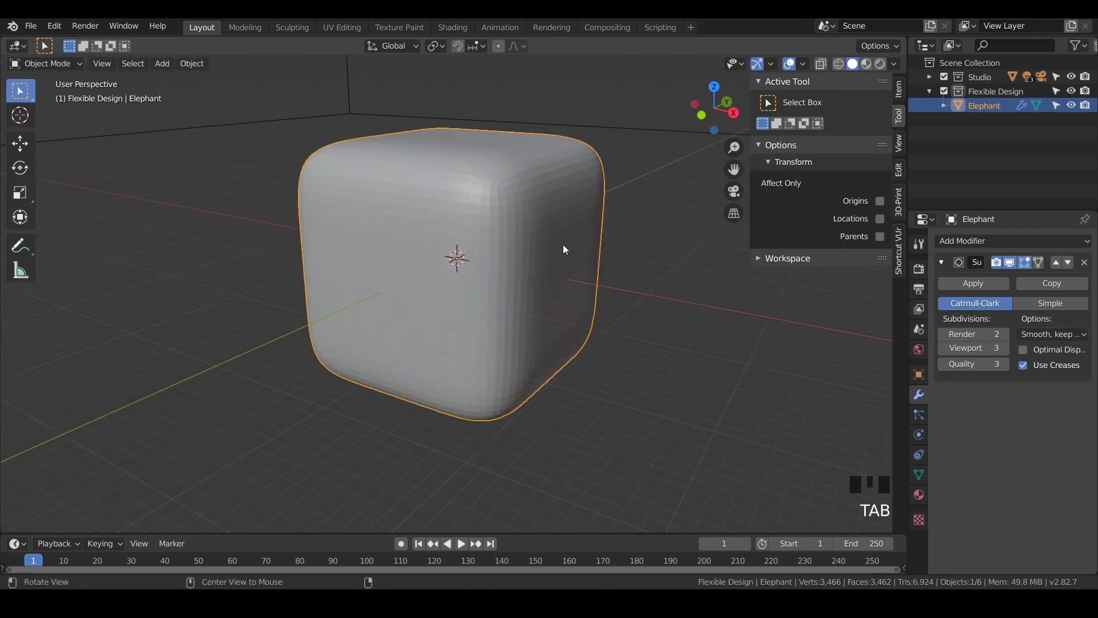
{"action": "mouse_move", "coordinate": [537, 343]}
{"action": "middle_mouse_down"}
{"action": "mouse_move", "coordinate": [626, 338]}
{"action": "mouse_move", "coordinate": [534, 349]}
{"action": "middle_mouse_up"}
{"action": "key", "text": "Tab"}
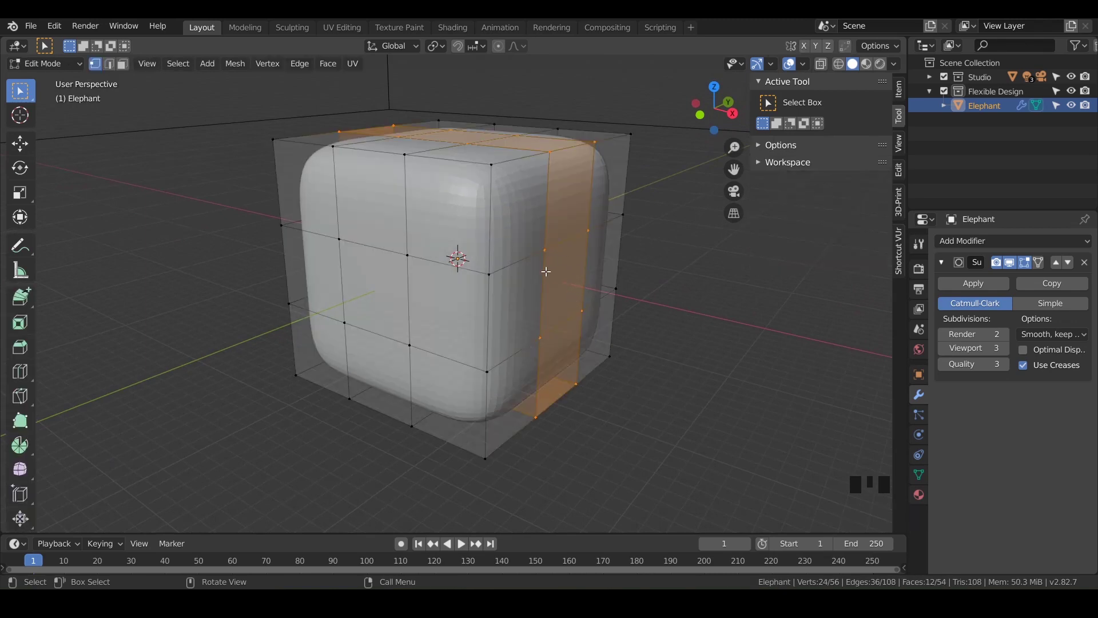
Step: Create a new material for the cube with a red Base Color
{"action": "left_click", "coordinate": [919, 495]}
{"action": "left_click", "coordinate": [996, 303]}
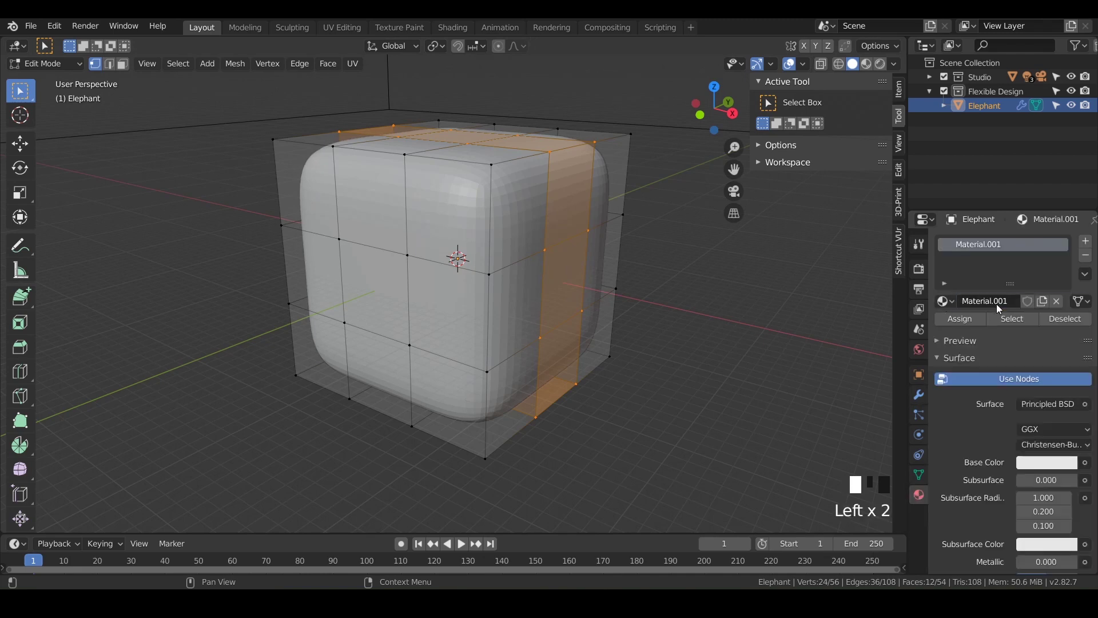
{"action": "left_click", "coordinate": [1040, 466]}
{"action": "left_click_drag", "start_coordinate": [1017, 333], "coordinate": [978, 454]}
{"action": "left_click", "coordinate": [948, 479]}
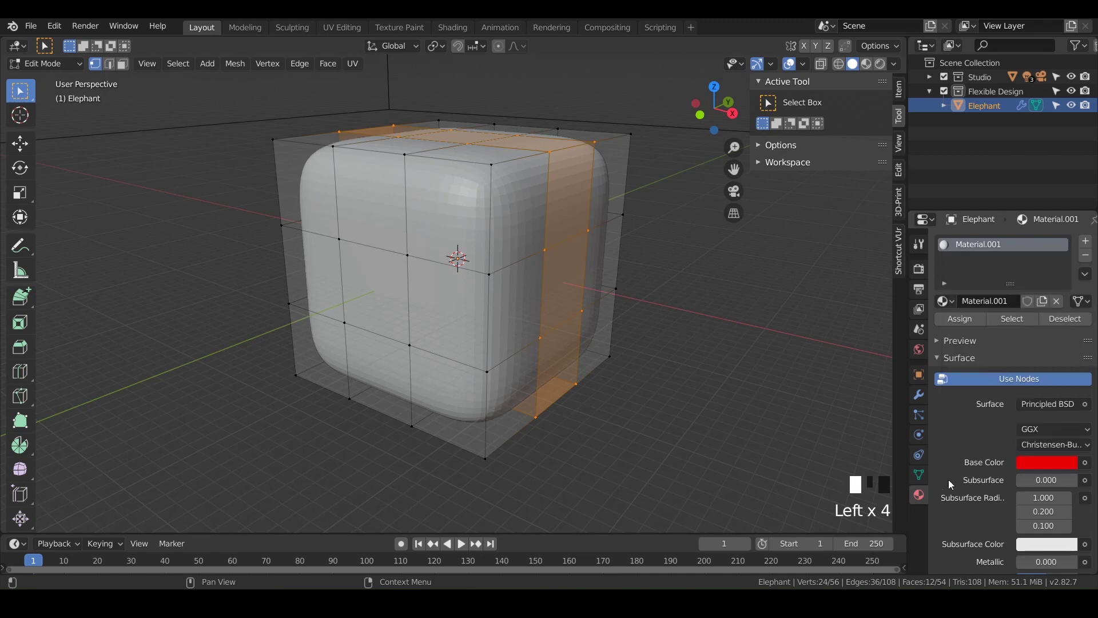
Step: Switch the viewport to Material Preview, then Rendered shading, and view the red box from the side
{"action": "left_click", "coordinate": [868, 65]}
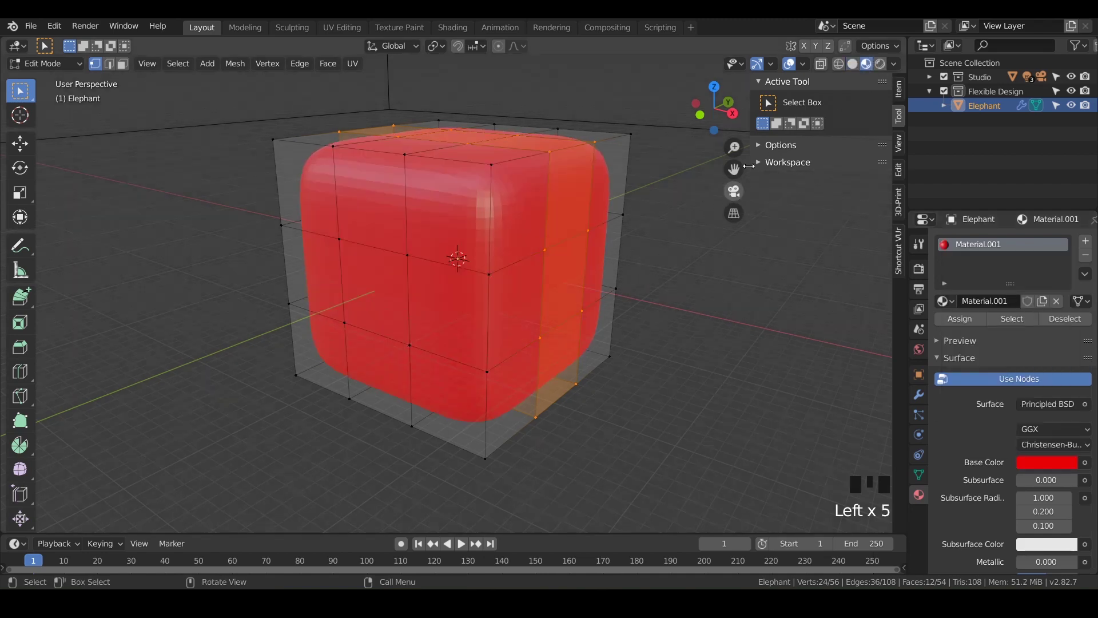
{"action": "left_click", "coordinate": [881, 66]}
{"action": "left_click", "coordinate": [881, 65]}
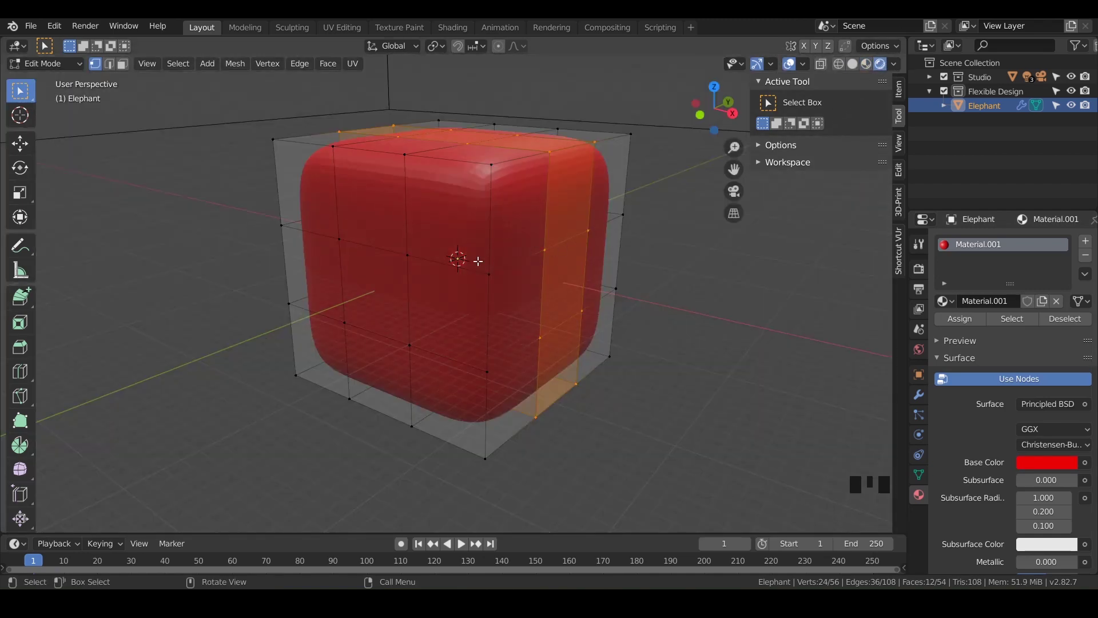
{"action": "middle_click_drag", "start_coordinate": [457, 267], "coordinate": [451, 322]}
{"action": "middle_click_drag", "start_coordinate": [451, 363], "coordinate": [515, 303]}
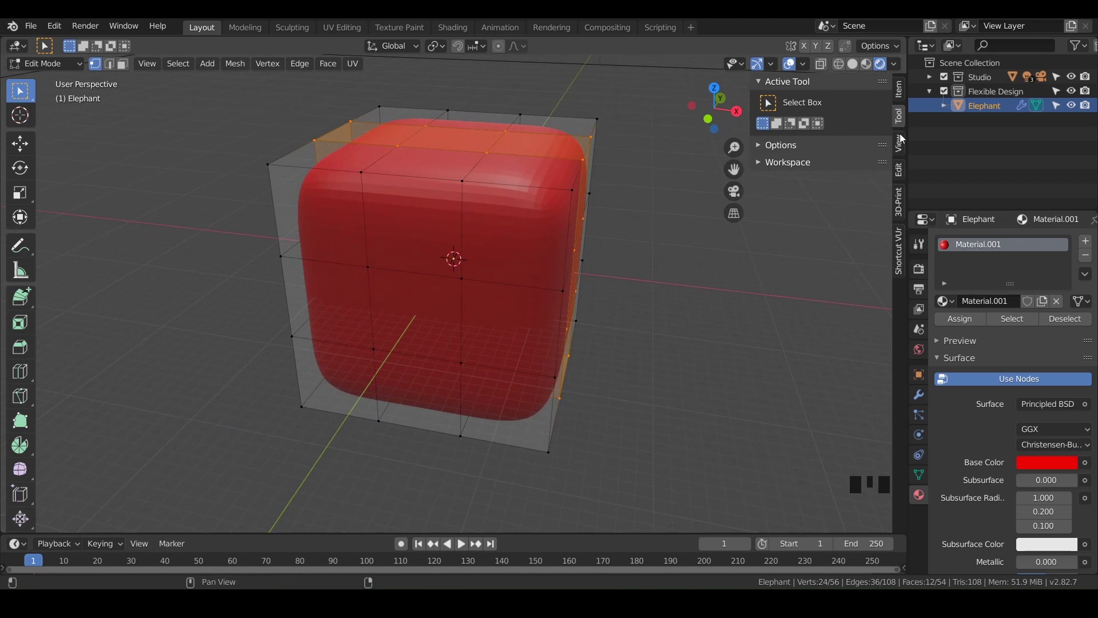
Step: Expand Auto Mirror in the N-panel Edit tab and confirm the add-on is enabled in Preferences, searching 'auto'
{"action": "left_click", "coordinate": [899, 170]}
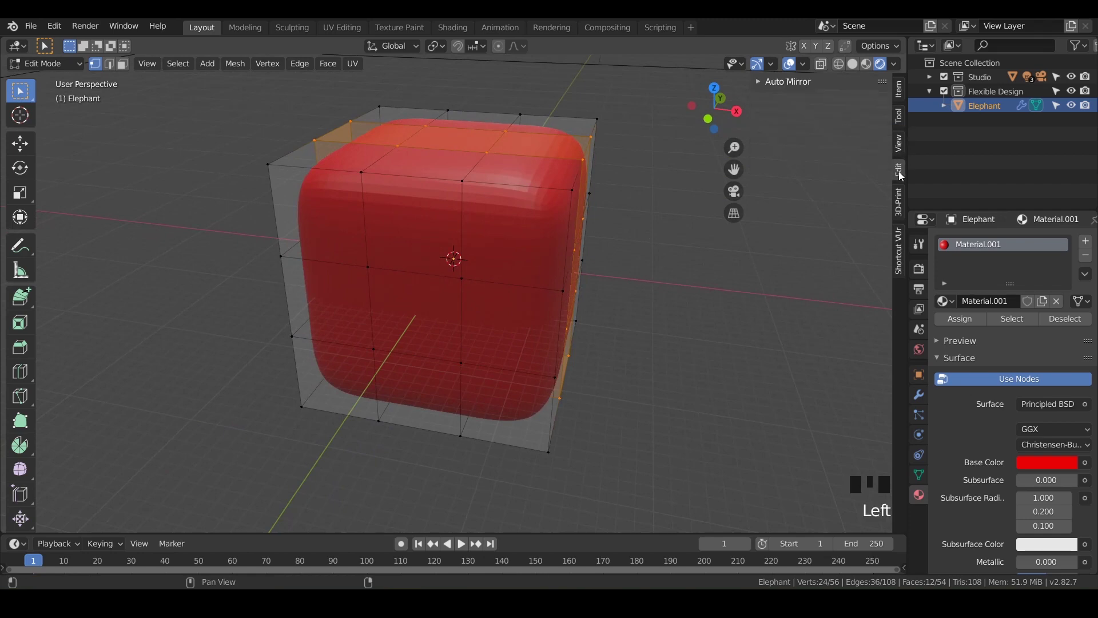
{"action": "left_click", "coordinate": [765, 84]}
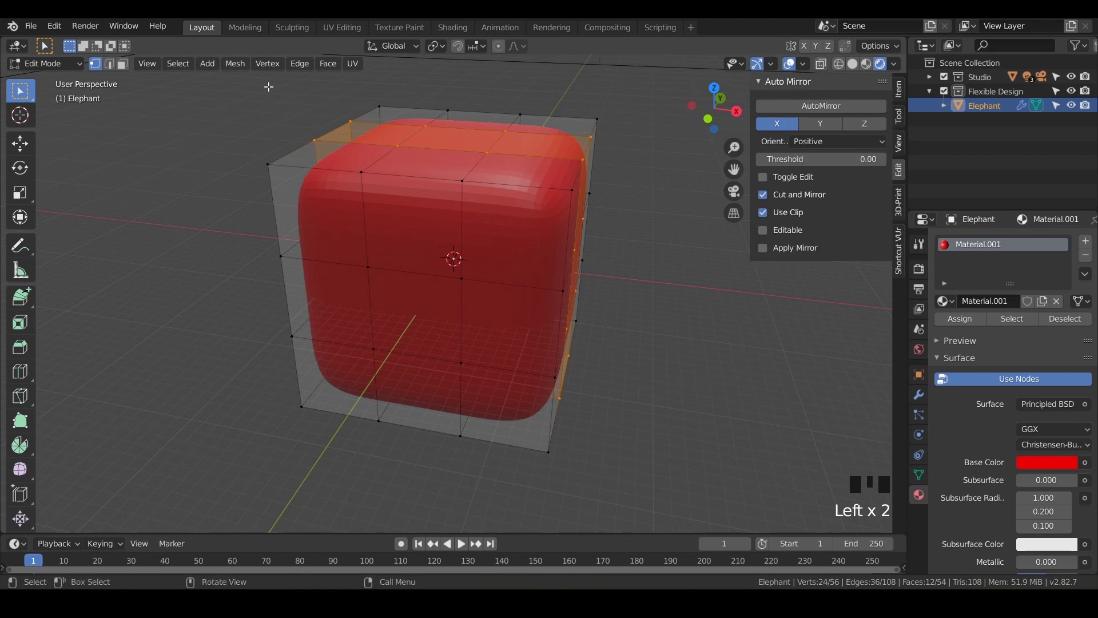
{"action": "left_click", "coordinate": [55, 26]}
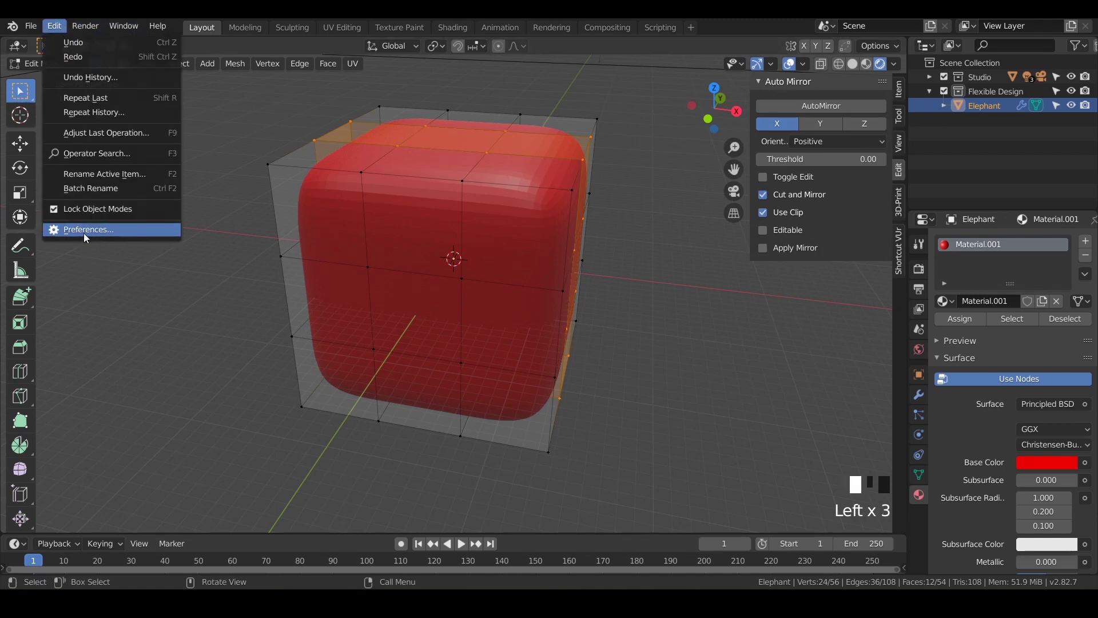
{"action": "left_click", "coordinate": [84, 231]}
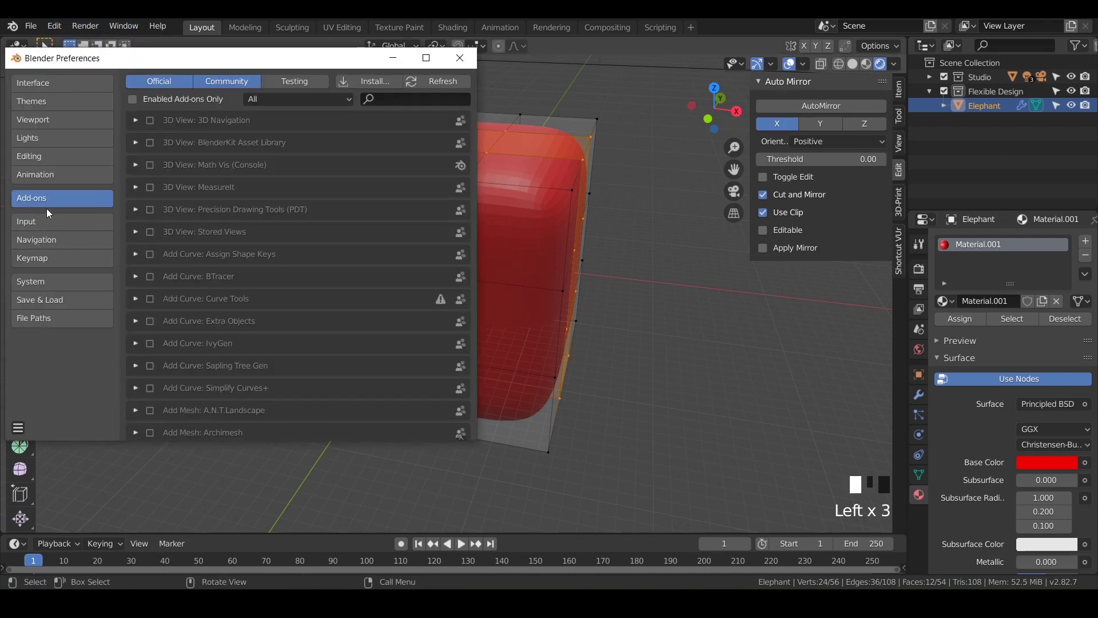
{"action": "left_click", "coordinate": [402, 100]}
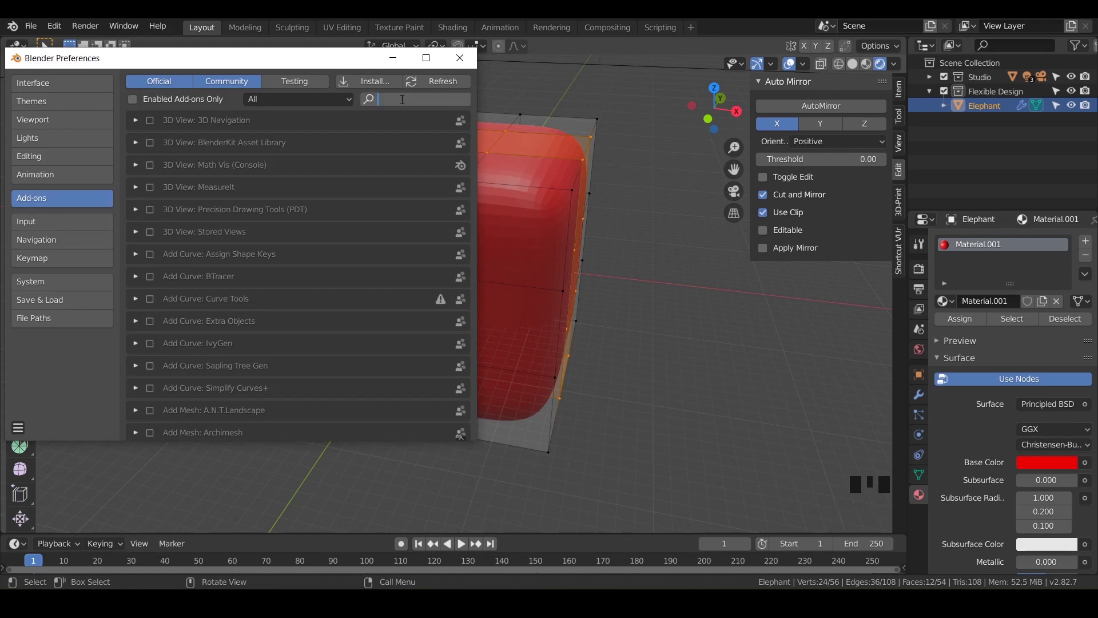
{"action": "type", "text": "auto"}
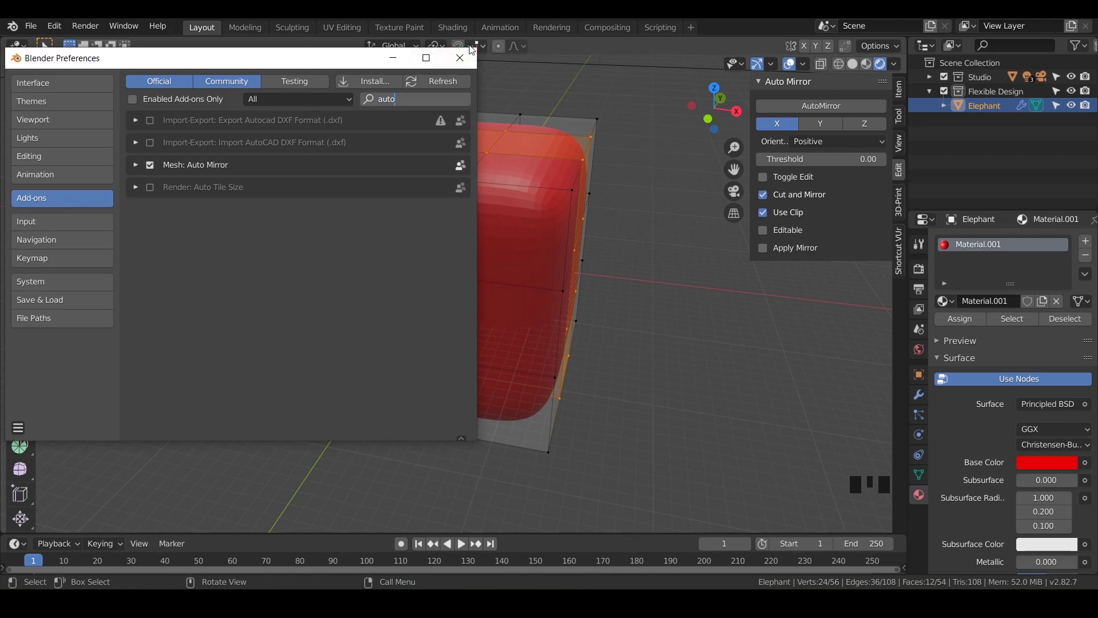
{"action": "left_click", "coordinate": [460, 57]}
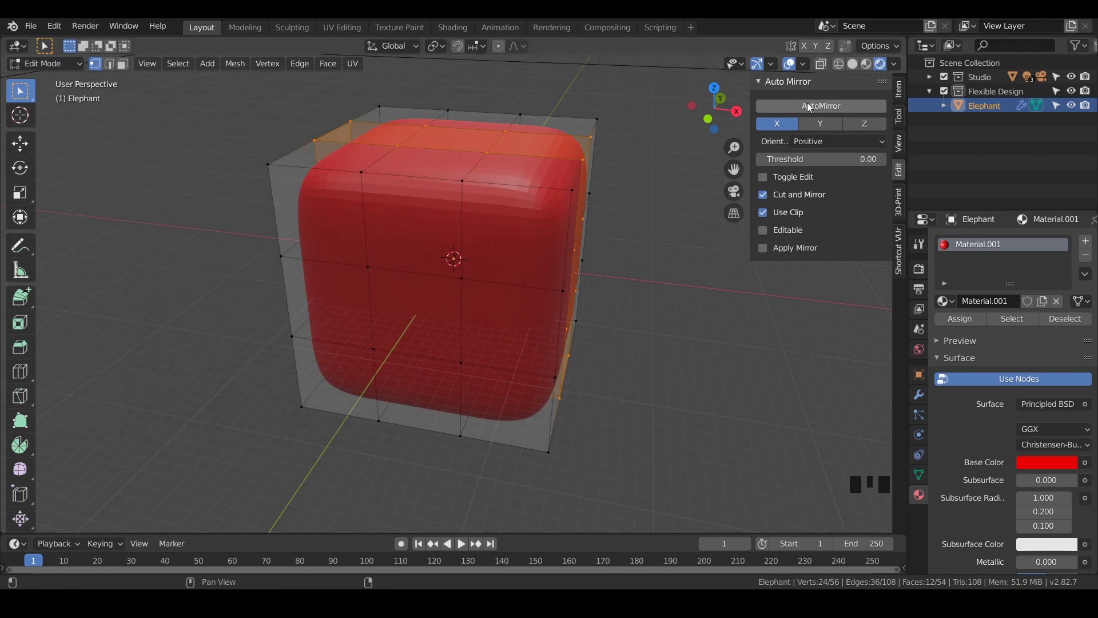
Step: Run AutoMirror to halve the mesh across X, then test by moving a corner vertex and cancelling
{"action": "left_click", "coordinate": [811, 108]}
{"action": "left_click", "coordinate": [827, 107]}
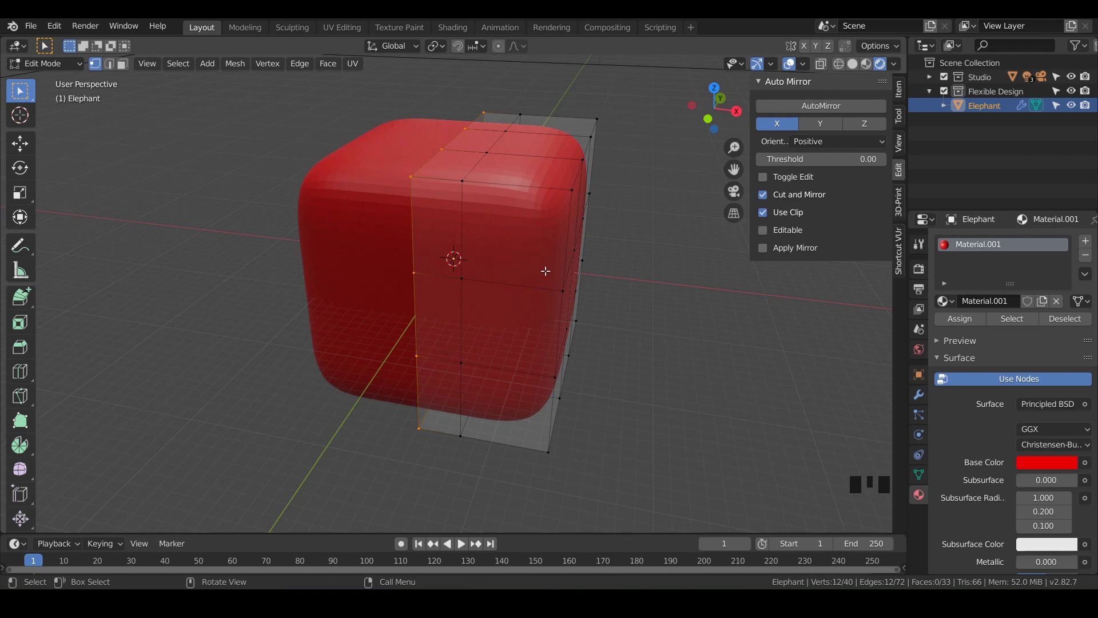
{"action": "left_click", "coordinate": [572, 190]}
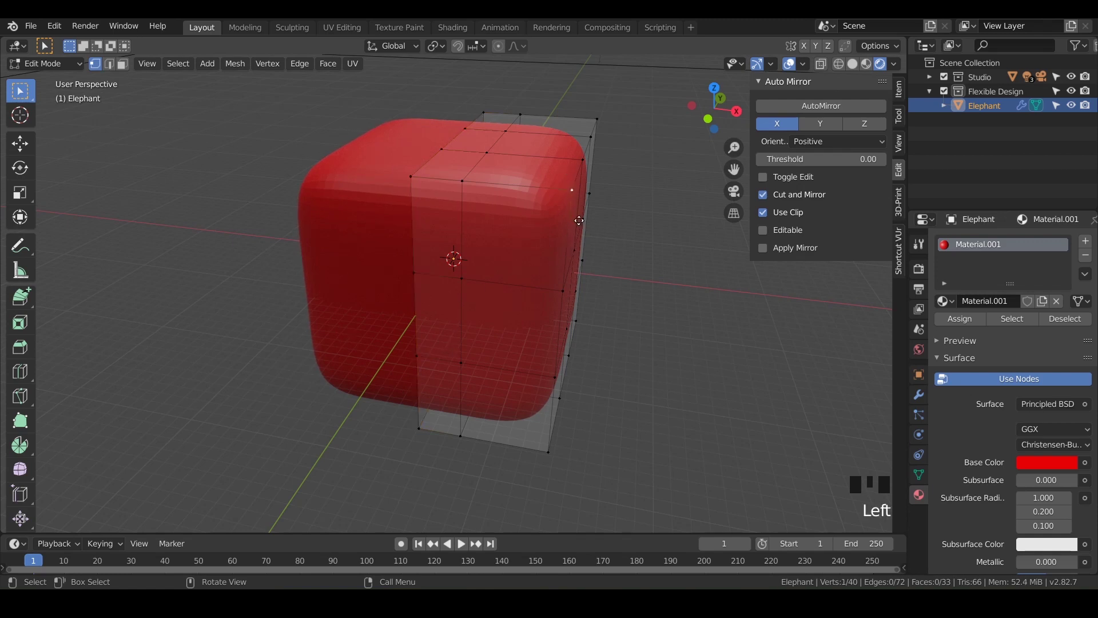
{"action": "key", "text": "g"}
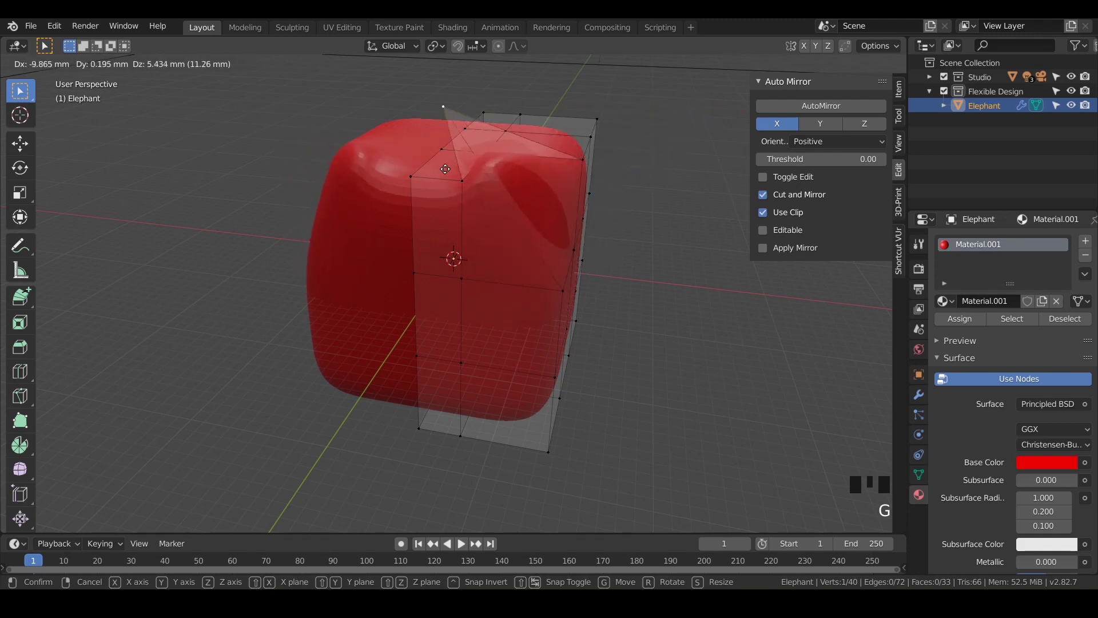
{"action": "right_click", "coordinate": [661, 261]}
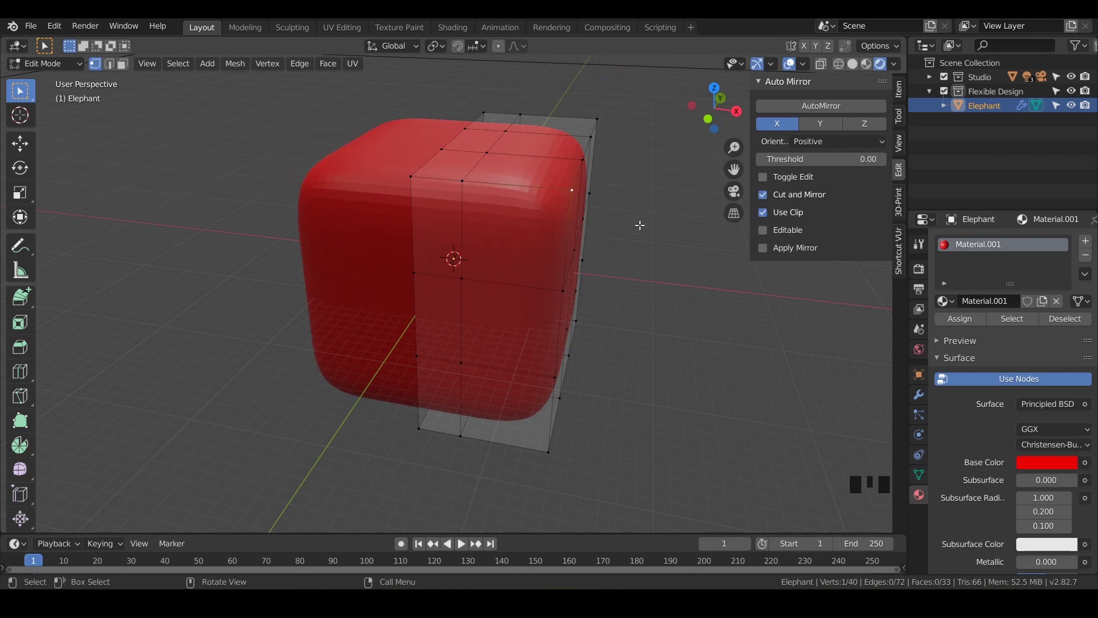
Step: Collapse the Subdivision modifier and toggle the Mirror X axis off and on to verify the mirrored half
{"action": "left_click", "coordinate": [919, 395]}
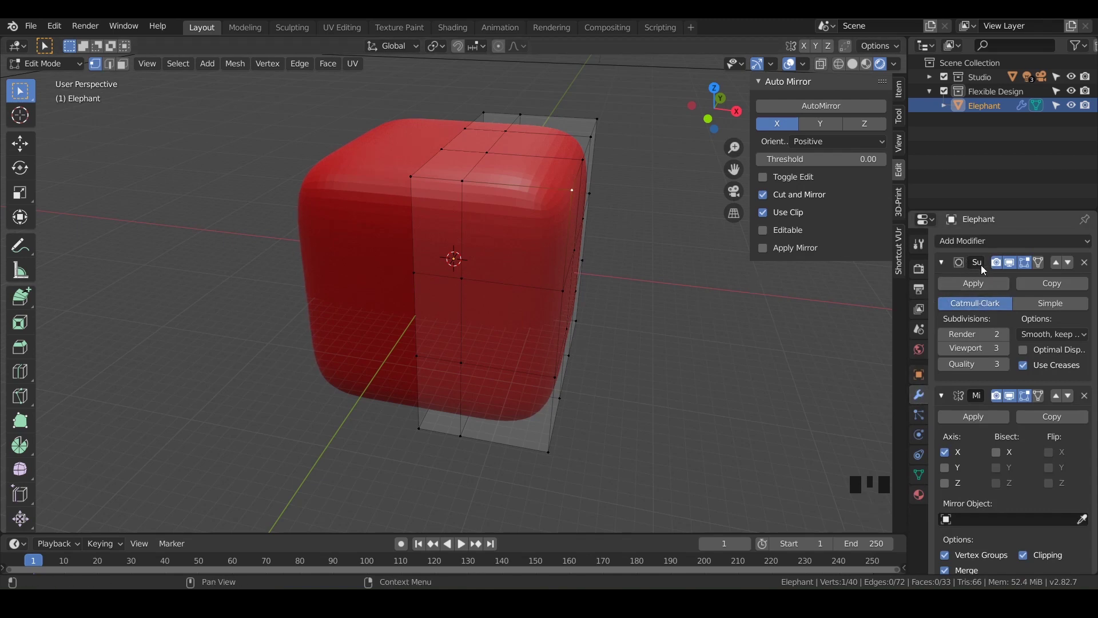
{"action": "left_click", "coordinate": [940, 262]}
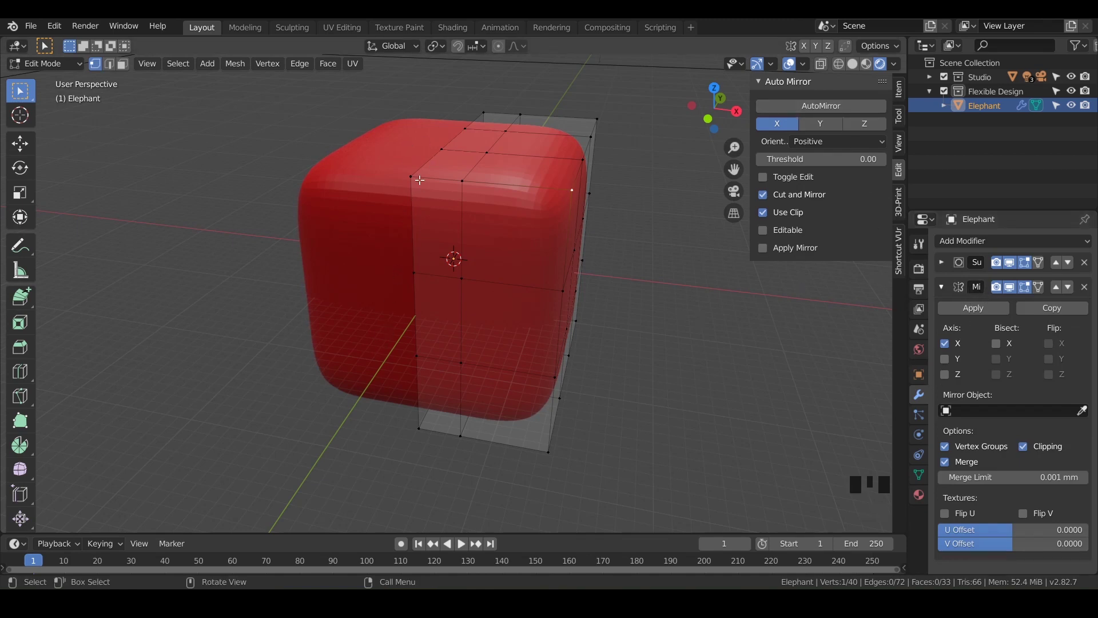
{"action": "left_click", "coordinate": [946, 344]}
{"action": "left_click", "coordinate": [947, 345]}
{"action": "left_click", "coordinate": [947, 345]}
{"action": "middle_click_drag", "start_coordinate": [515, 286], "coordinate": [558, 299]}
{"action": "left_click", "coordinate": [945, 343]}
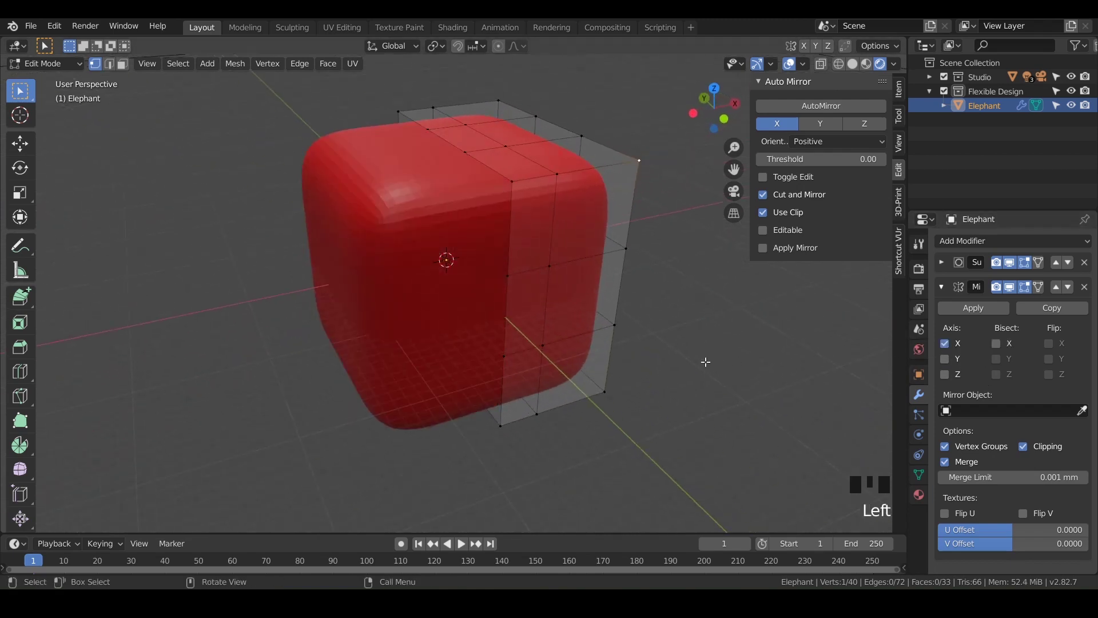
{"action": "middle_click_drag", "start_coordinate": [604, 337], "coordinate": [599, 311]}
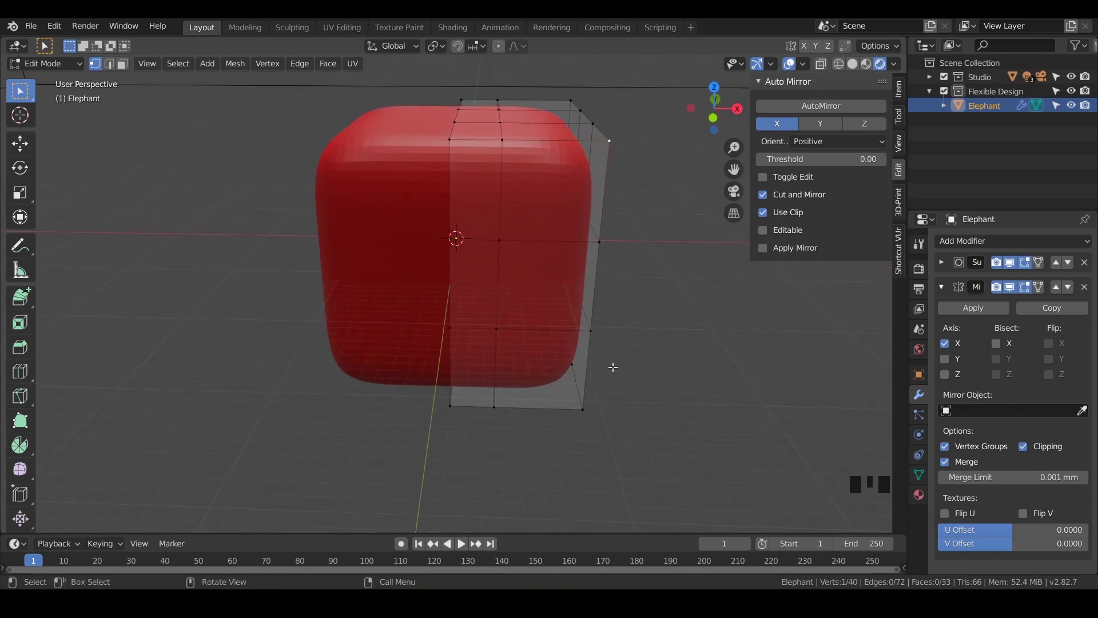
Step: Collapse the Mirror modifier and toggle Edit Mode to view the full mirrored cube
{"action": "left_click", "coordinate": [942, 287]}
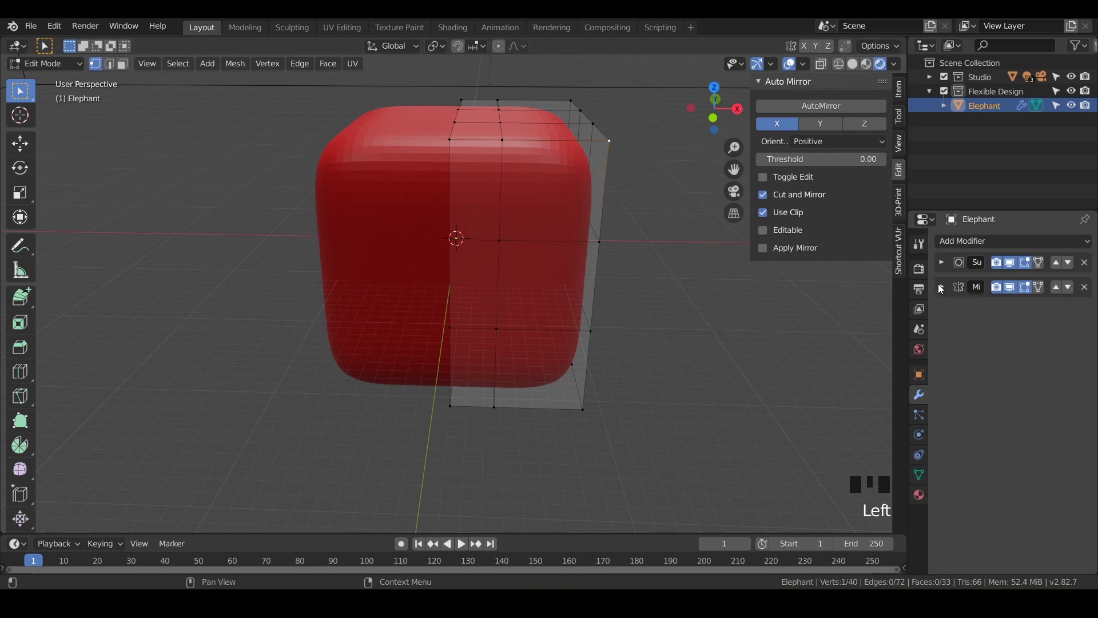
{"action": "key", "text": "Tab"}
{"action": "key", "text": "Tab"}
{"action": "mouse_move", "coordinate": [574, 277]}
{"action": "middle_mouse_down", "text": "shift"}
{"action": "mouse_move", "coordinate": [585, 304]}
{"action": "mouse_move", "coordinate": [559, 302]}
{"action": "mouse_move", "coordinate": [553, 269]}
{"action": "middle_mouse_up", "text": "shift"}
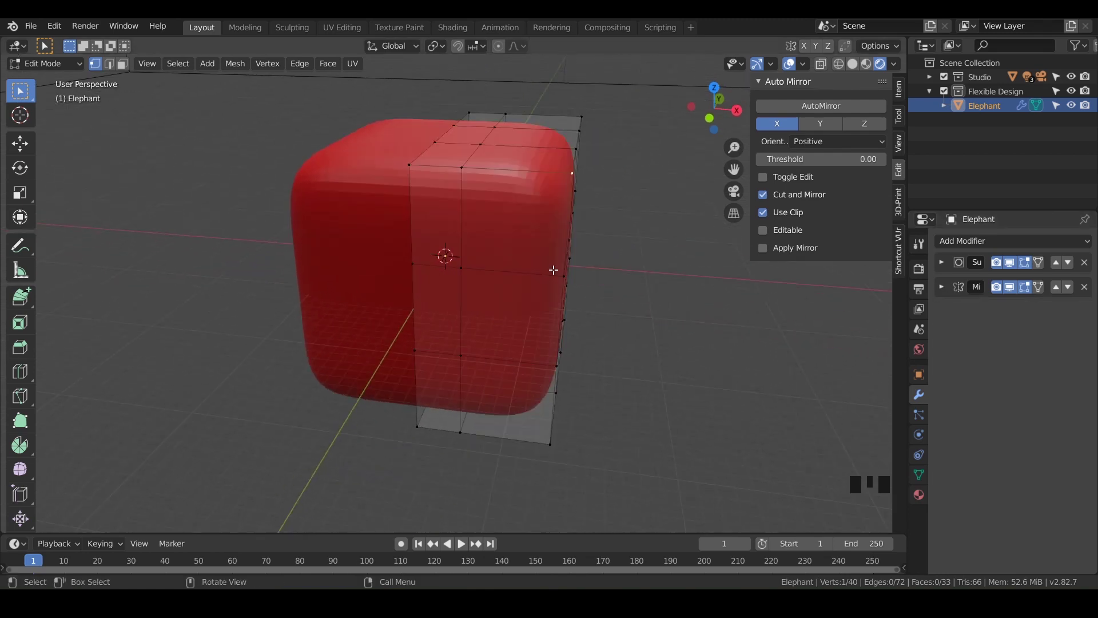